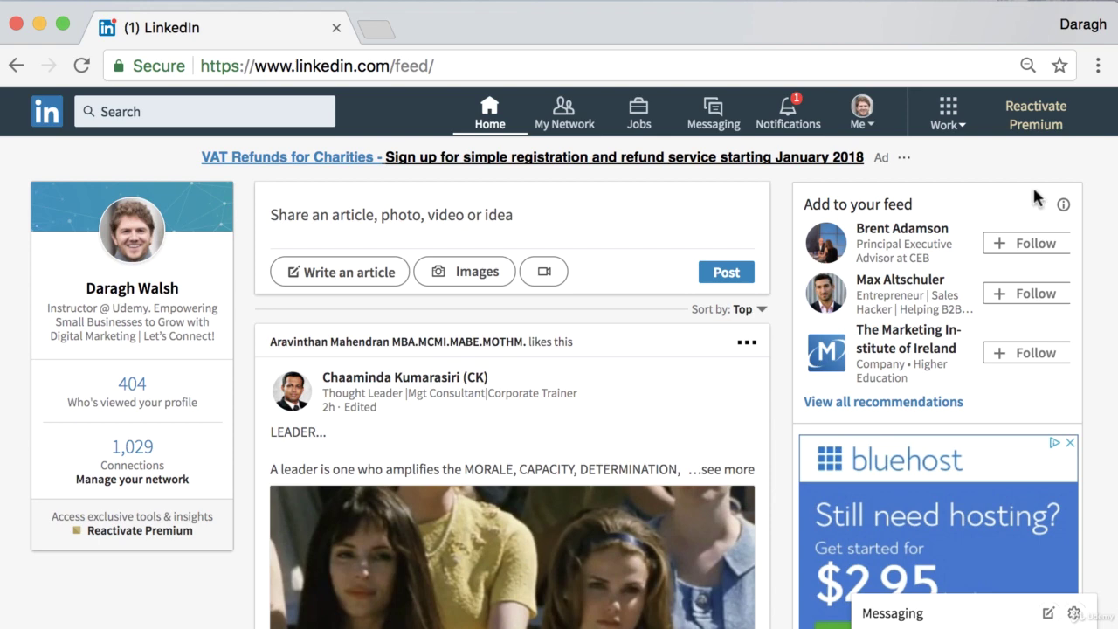
- Open the Work panel and scroll to business services such as Talent Solutions and Advertise
left_click(962, 135)
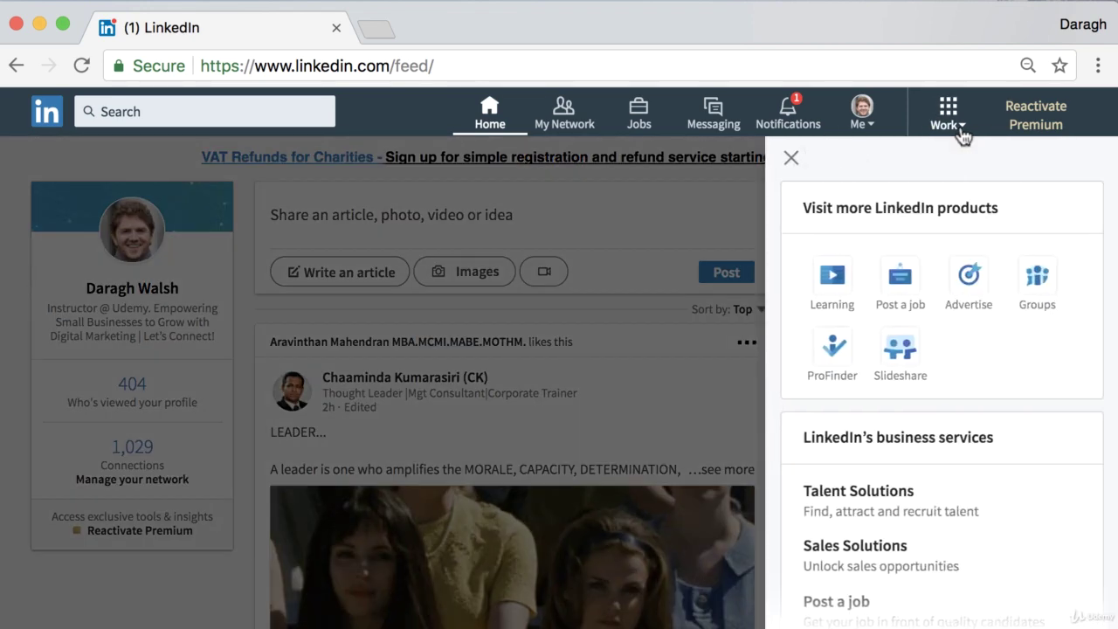
scroll(956, 490, "down", 5)
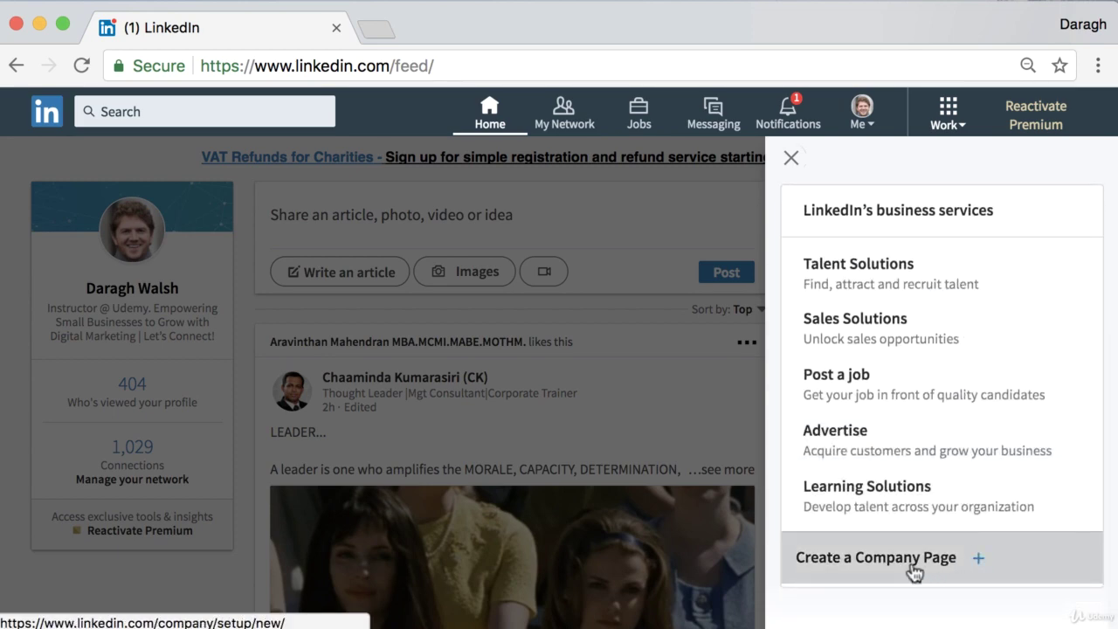
- Start a new Company Page and enter SetupDemo as the company name
left_click(913, 568)
scroll(516, 451, "down", 3)
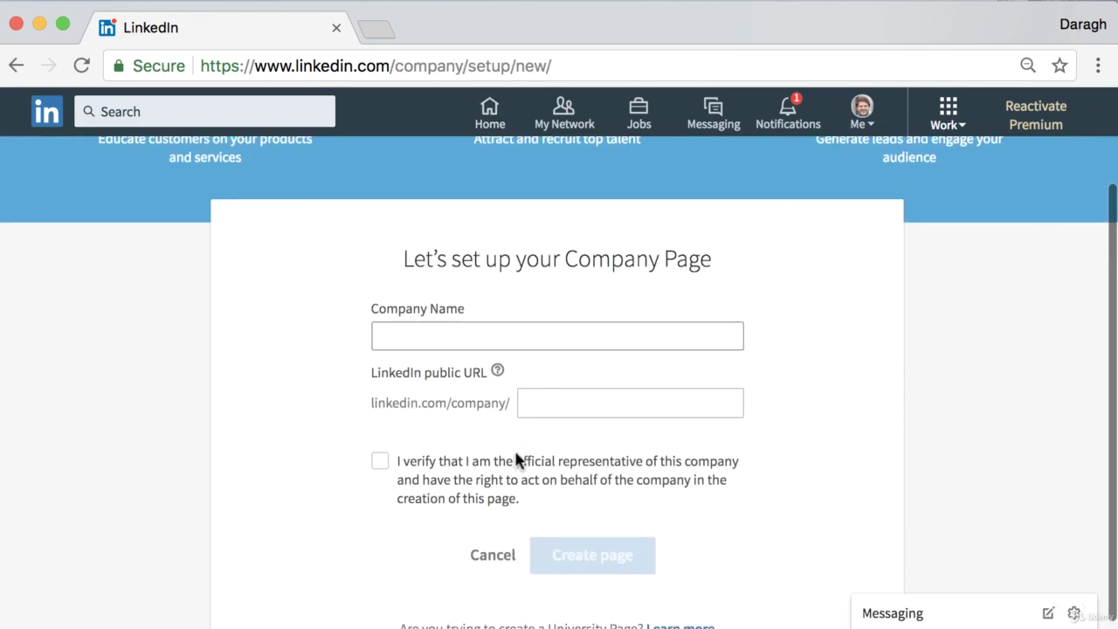
left_click(399, 340)
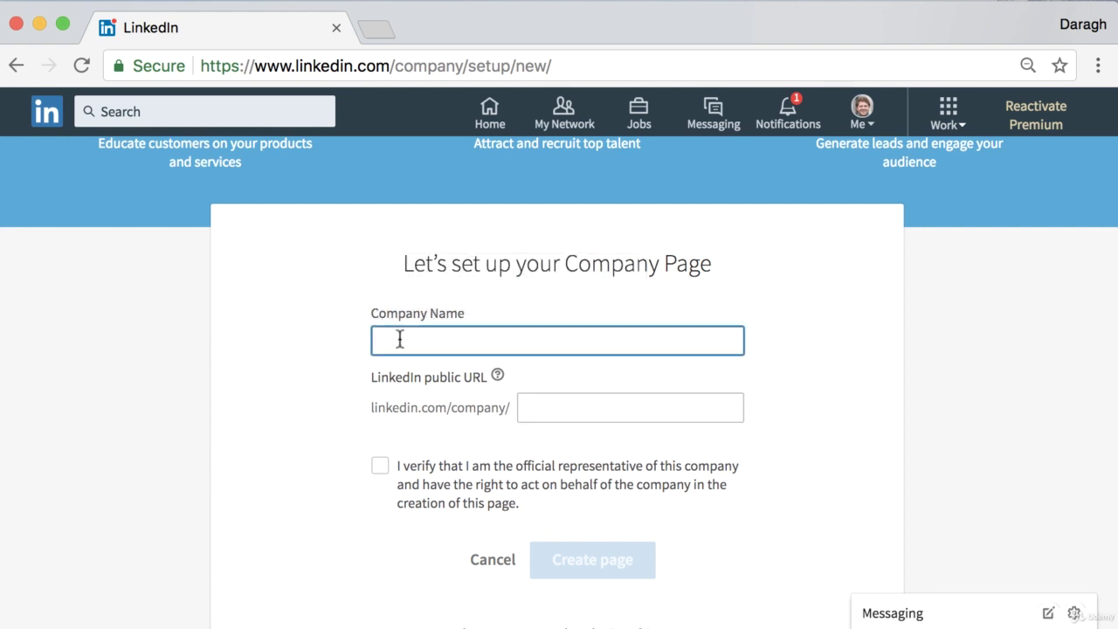
type("Set")
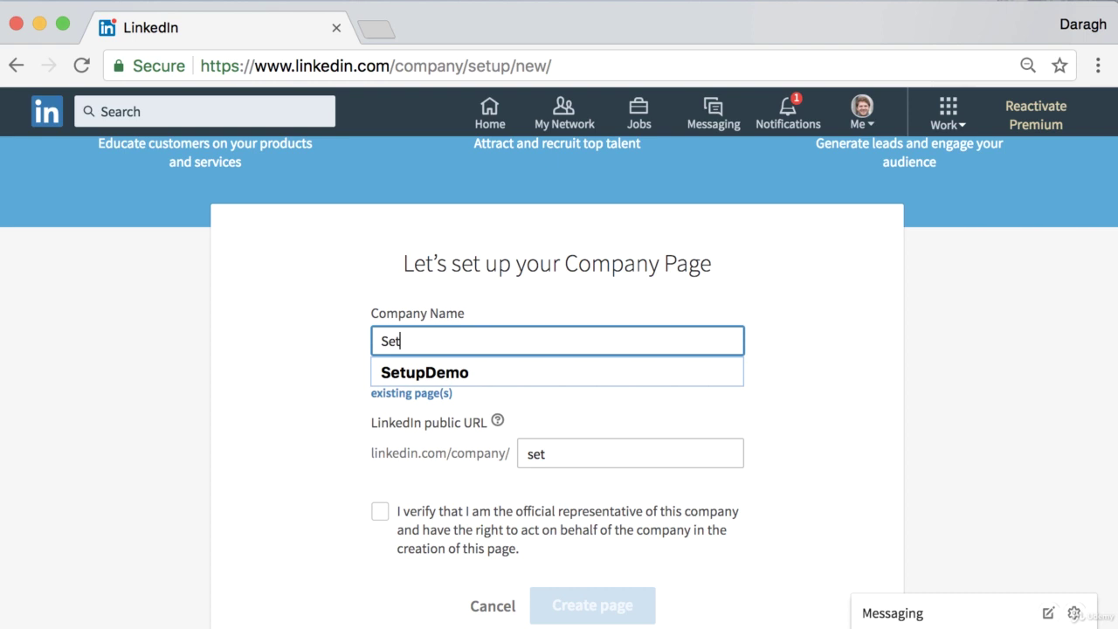
key("Down")
key("Return")
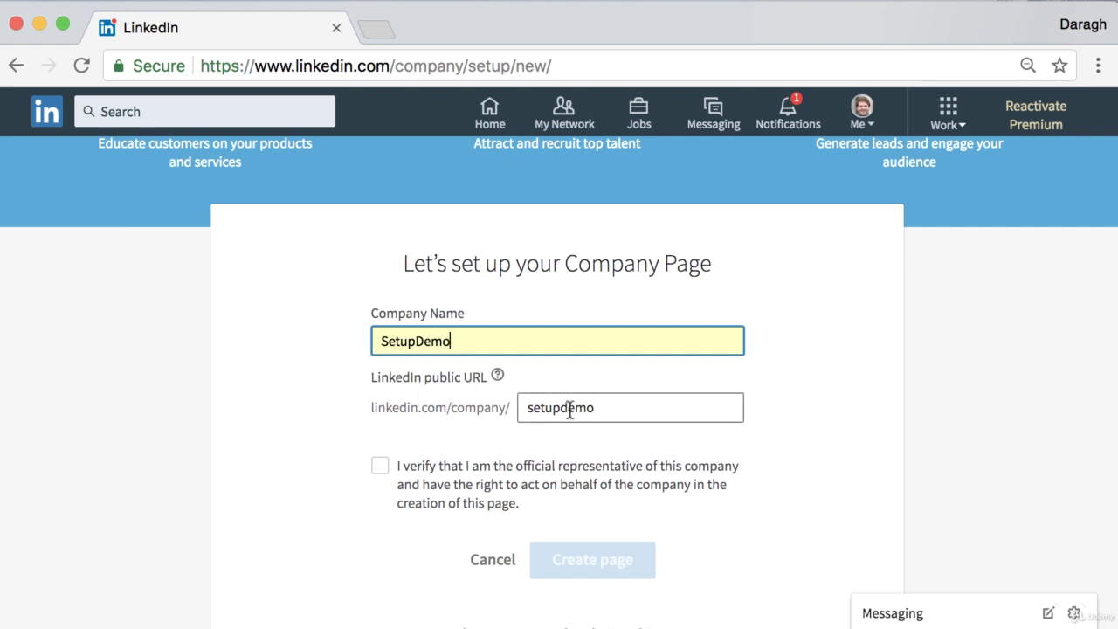
- Check the setupdemo public URL explanation, confirm official representation, and create the page
left_click(497, 374)
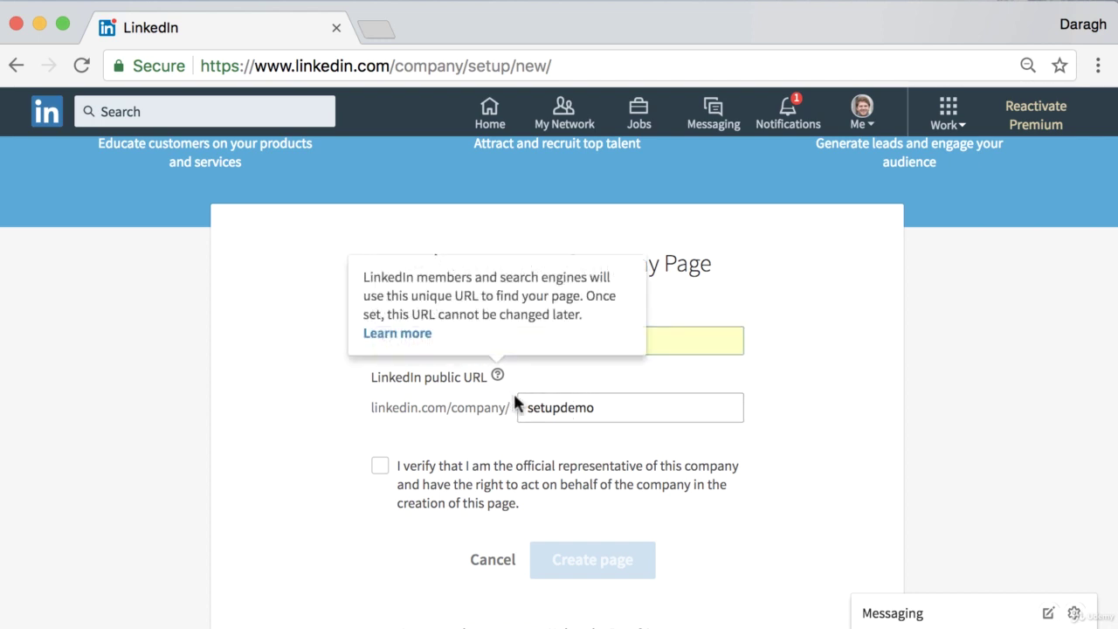
left_click(343, 396)
scroll(346, 395, "down", 1)
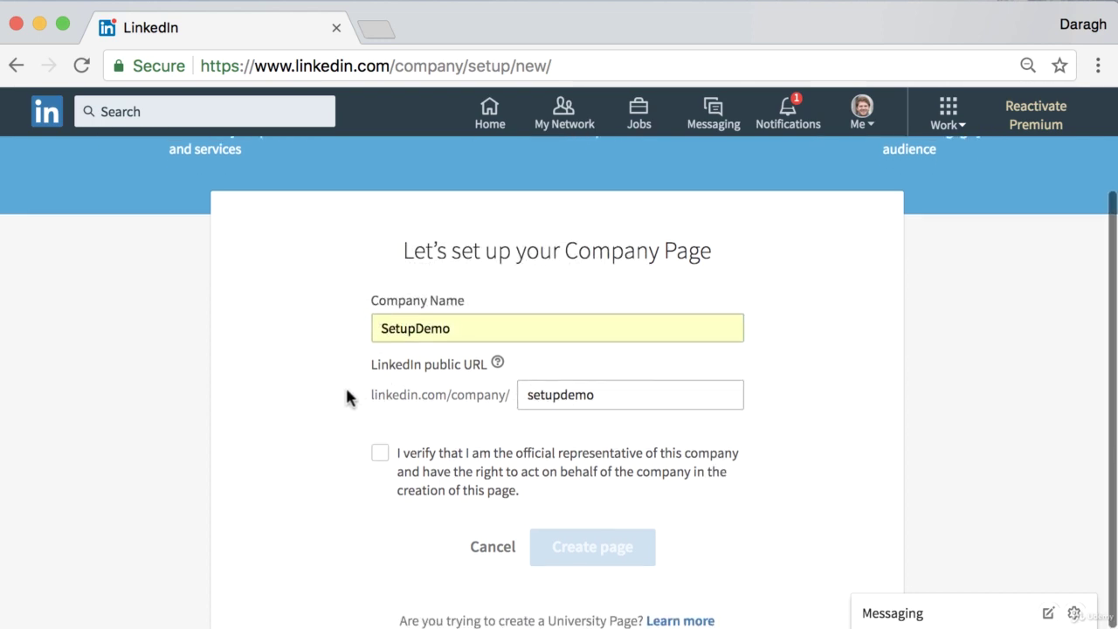
left_click(379, 451)
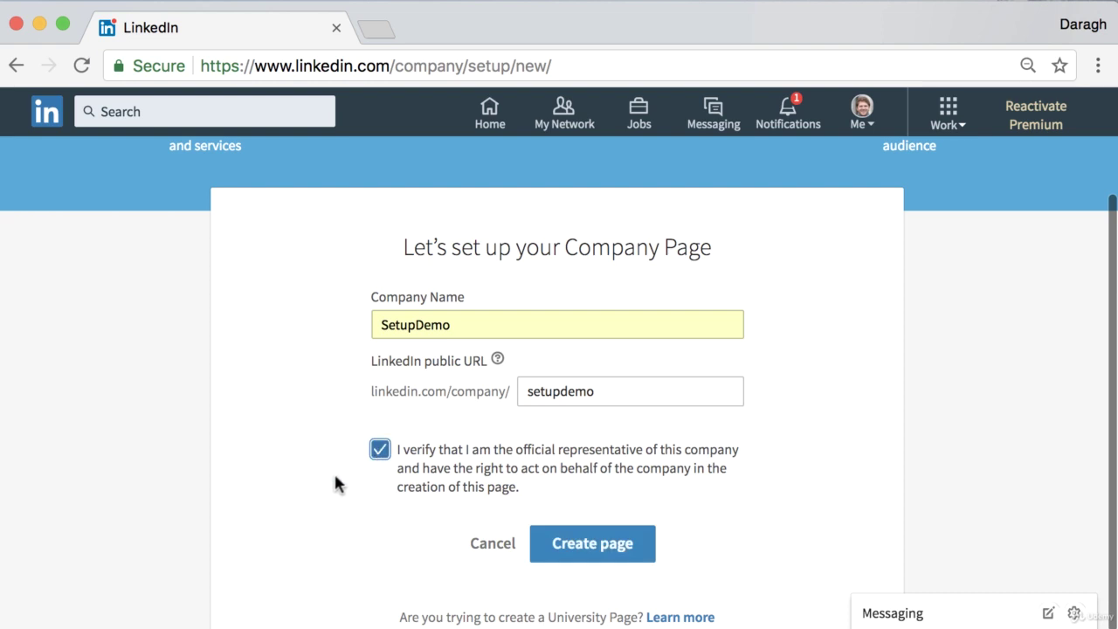
left_click(590, 546)
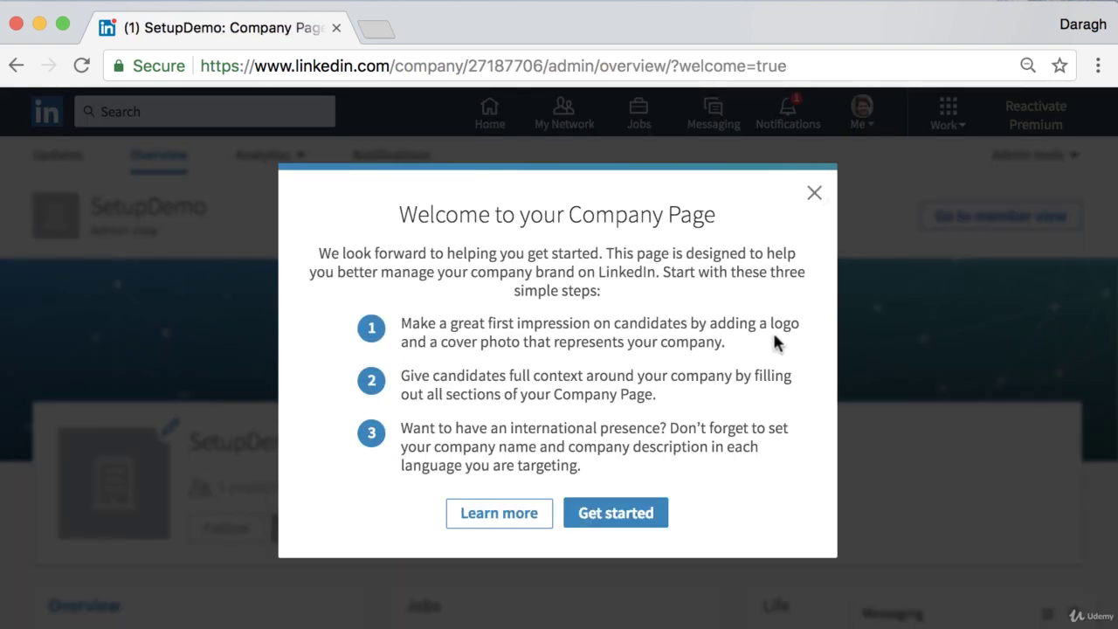
- Highlight the welcome tips on logo, cover, sections and per-language descriptions, then choose Get started
left_click_drag(769, 329, 522, 347)
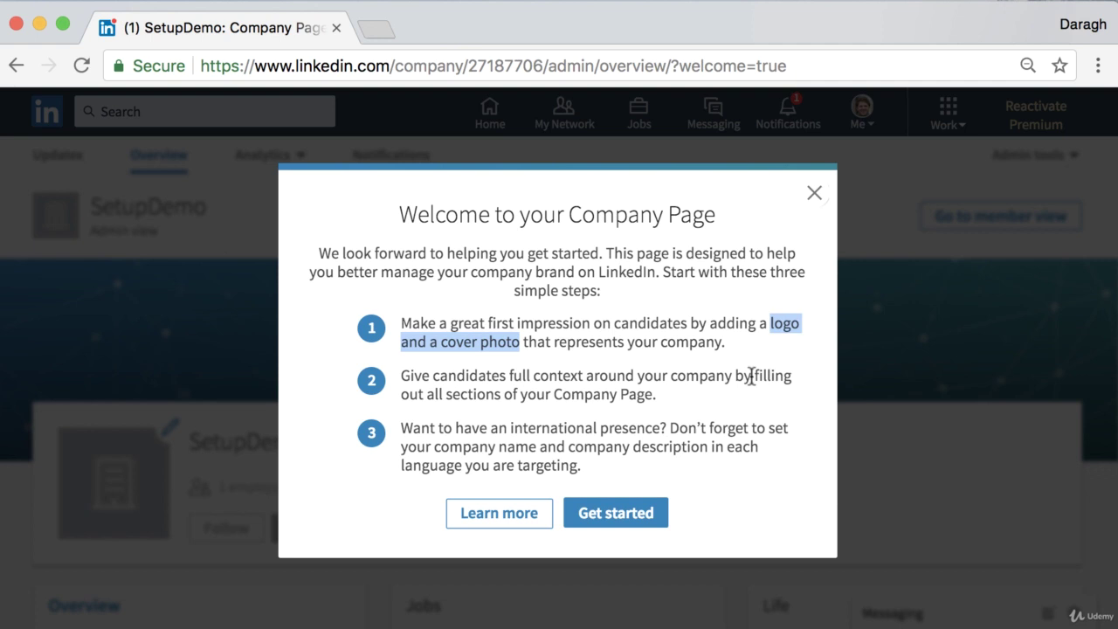
left_click_drag(751, 377, 634, 398)
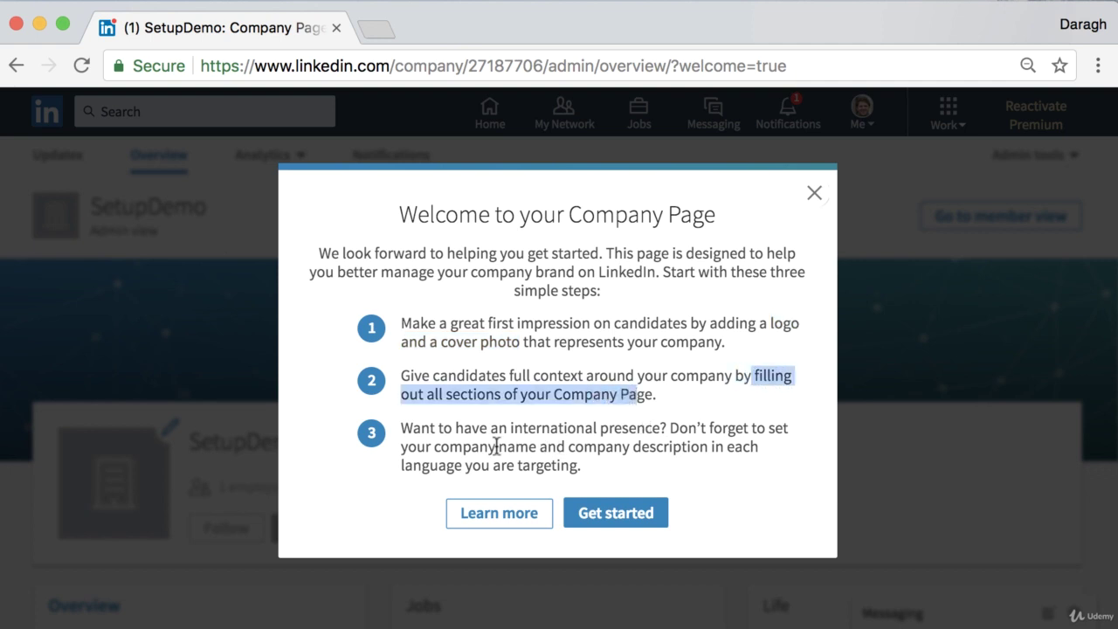
mouse_move(568, 447)
left_mouse_down()
mouse_move(573, 466)
mouse_move(578, 456)
left_mouse_up()
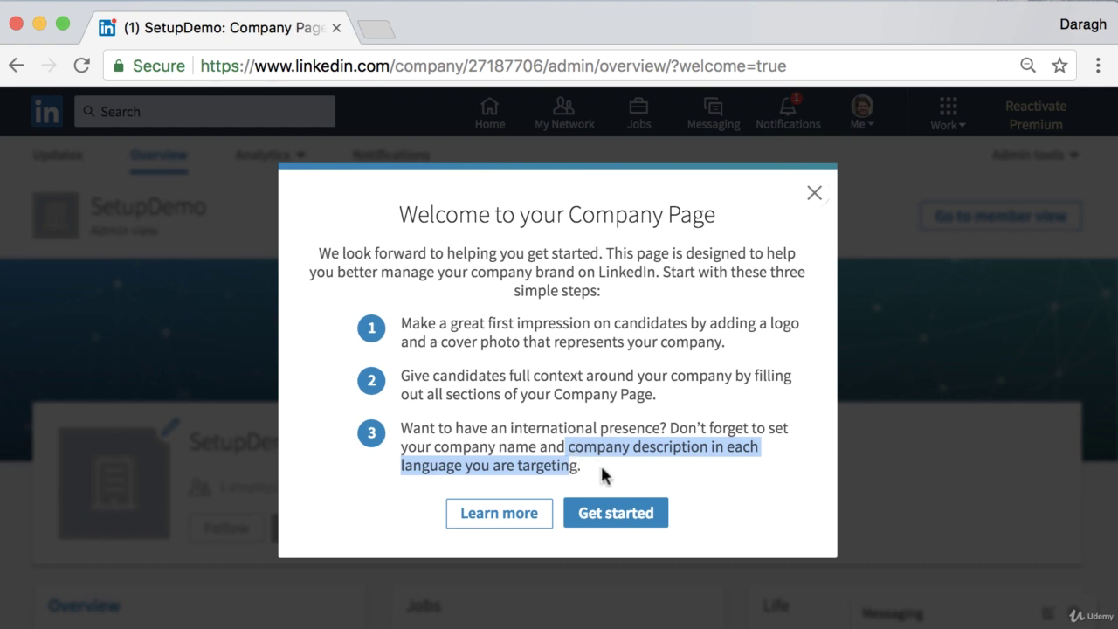
left_click(599, 513)
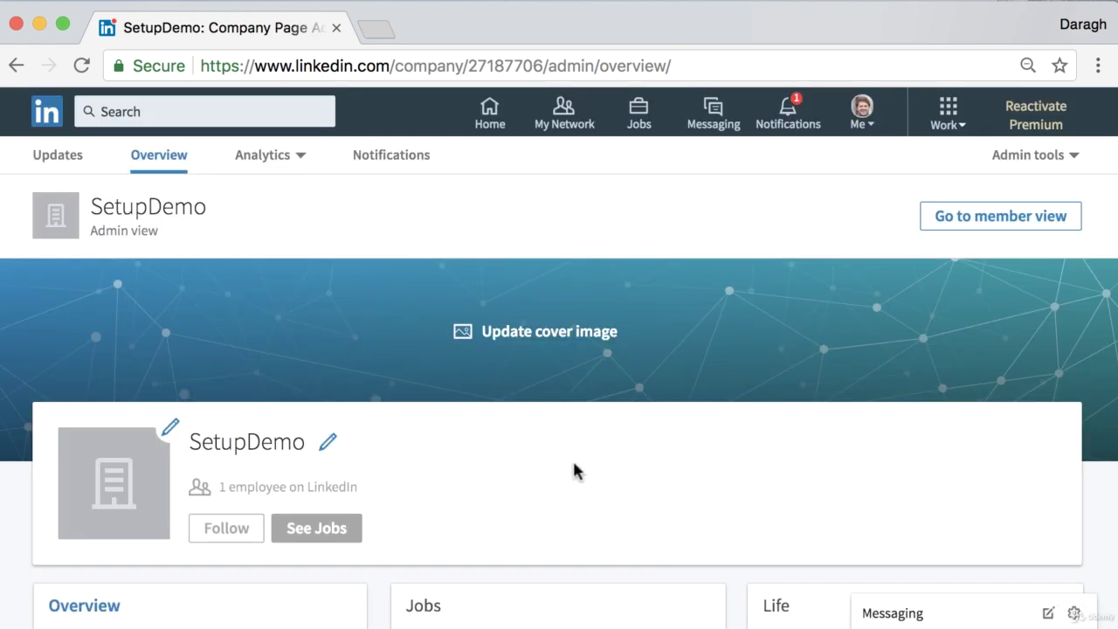
scroll(573, 470, "down", 3)
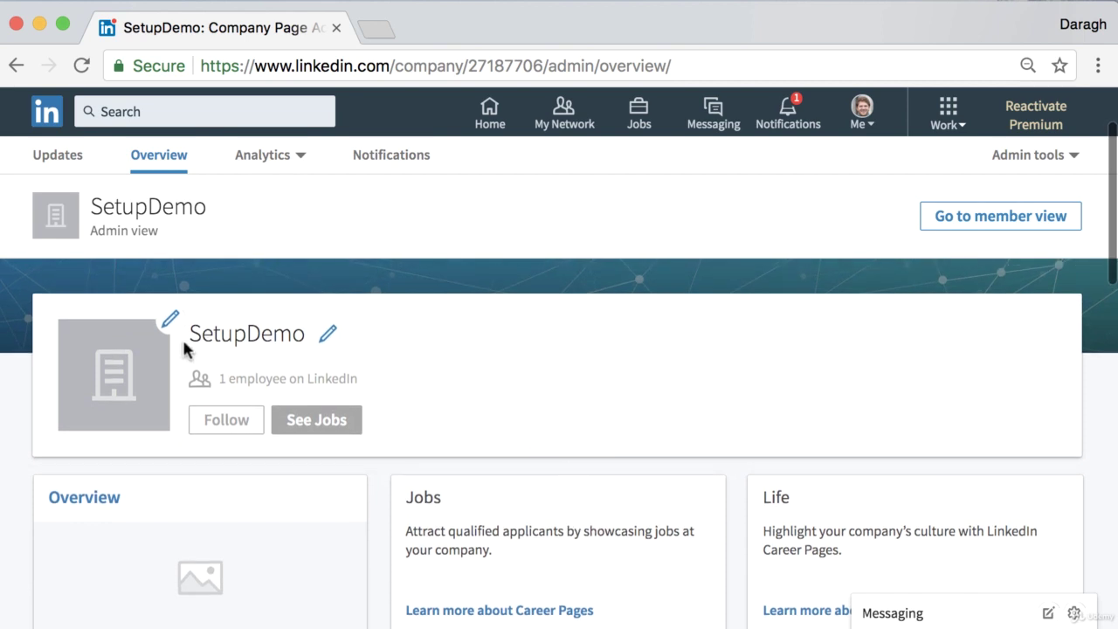
scroll(185, 350, "up", 3)
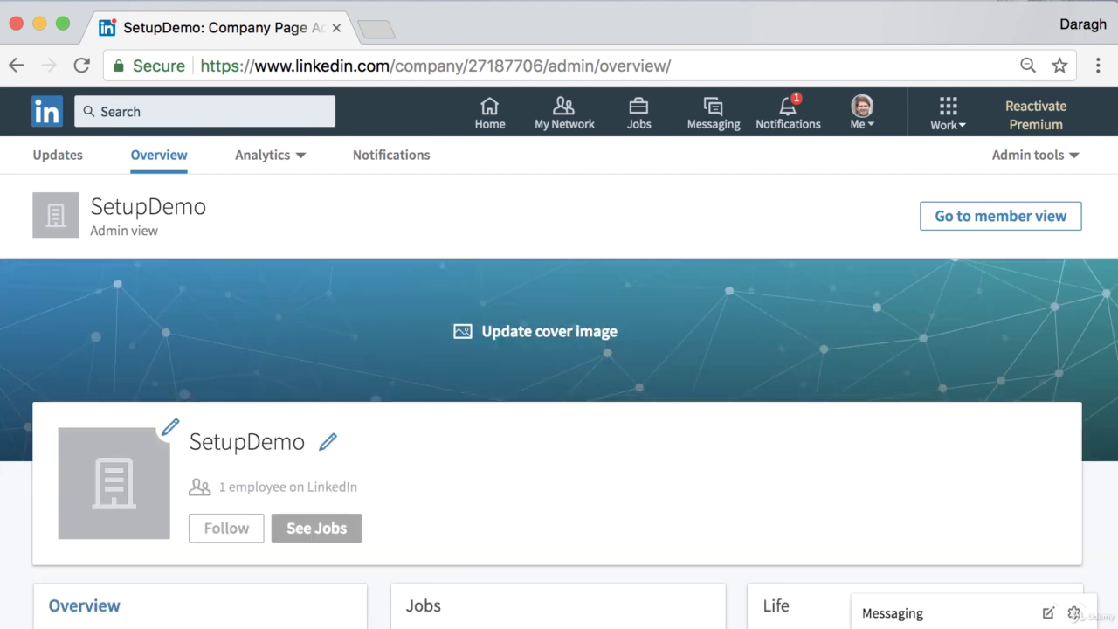
scroll(132, 456, "down", 1)
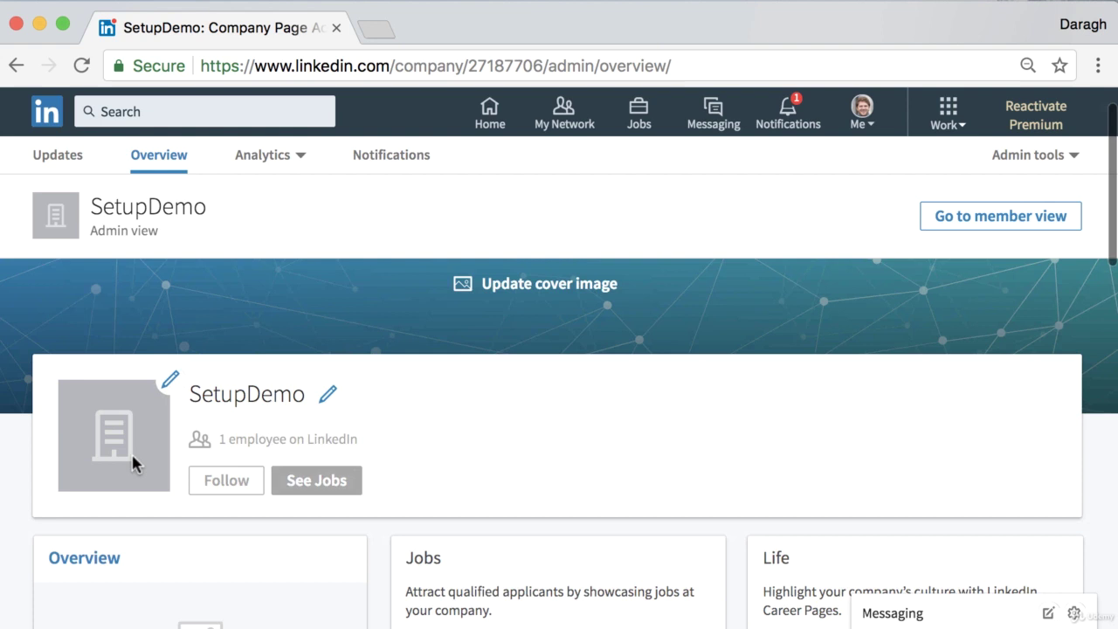
scroll(132, 452, "down", 2)
scroll(244, 362, "down", 4)
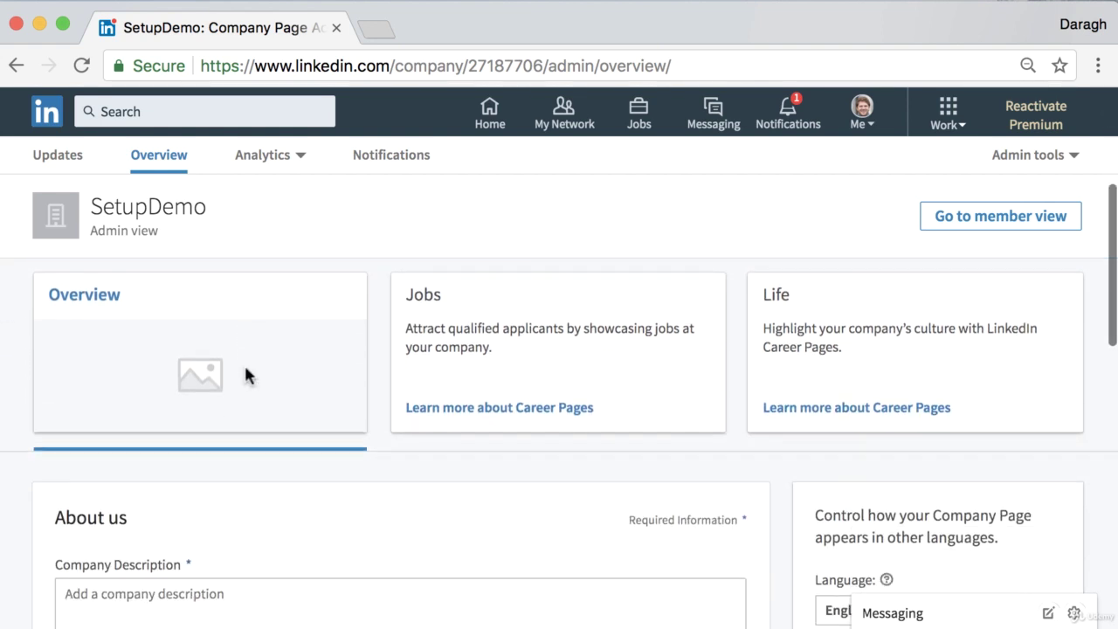
scroll(246, 376, "down", 4)
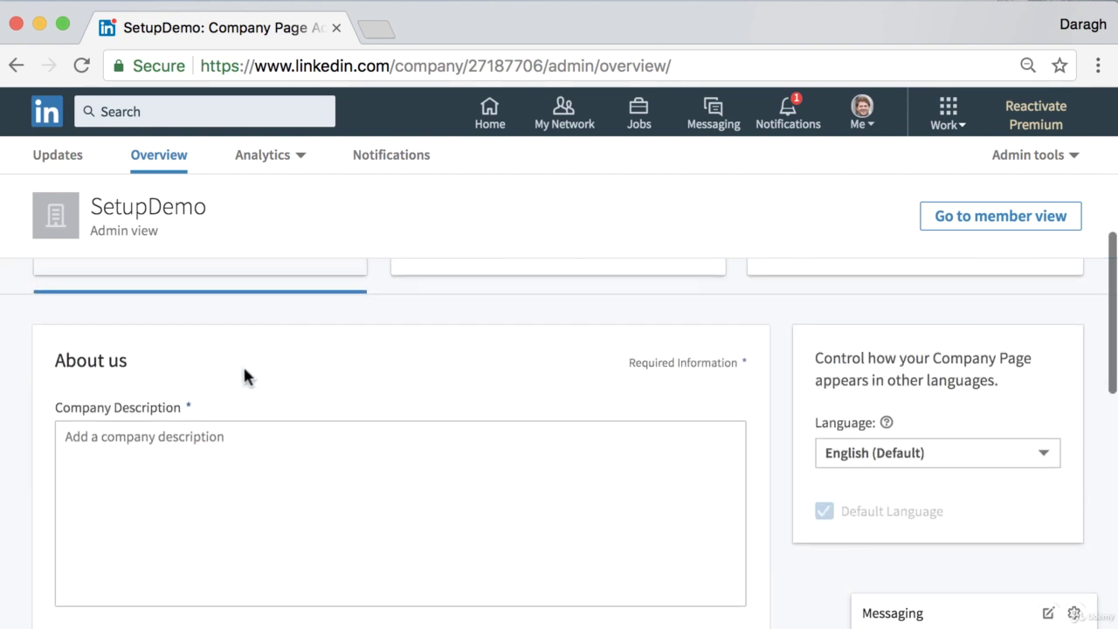
scroll(242, 364, "up", 10)
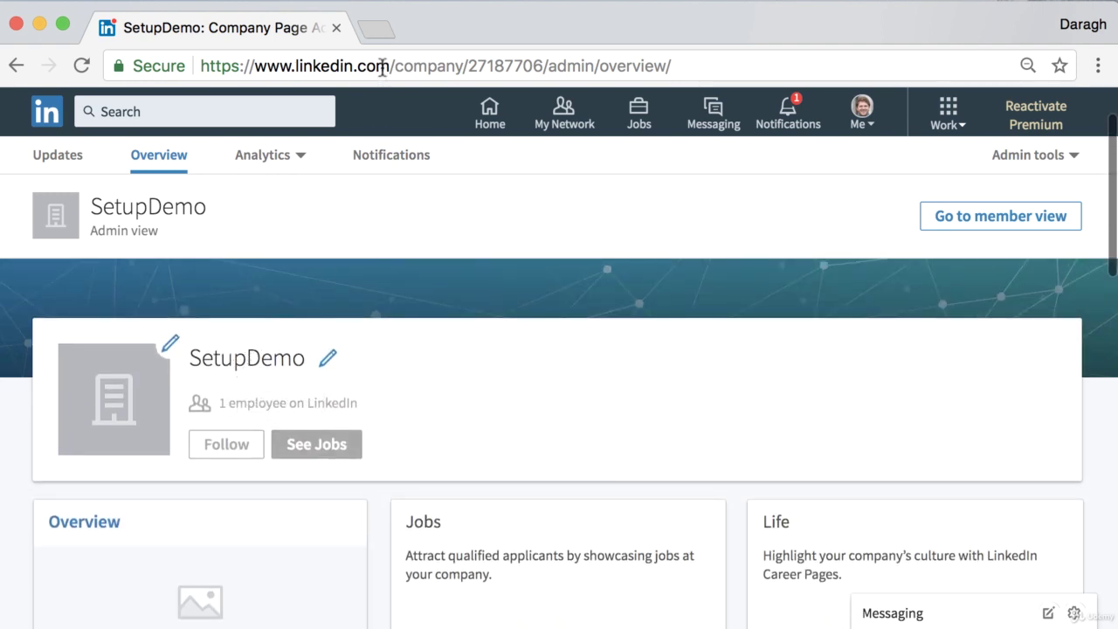
- Copy the SetupDemo admin page address and load it in a new browser tab
left_click(382, 67)
key("ctrl+c")
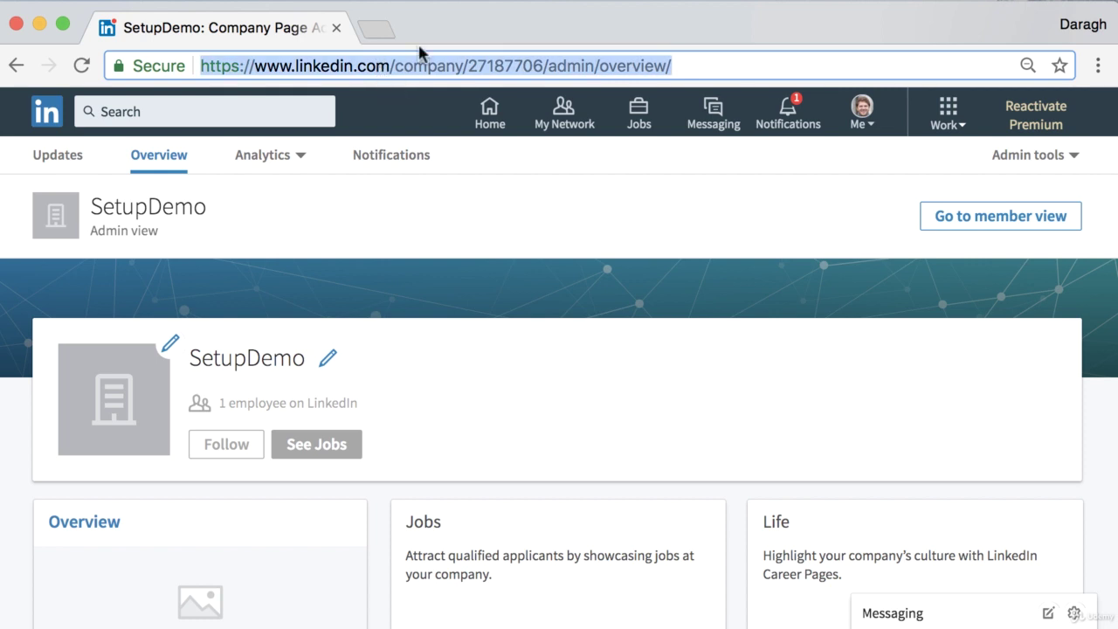
left_click(380, 29)
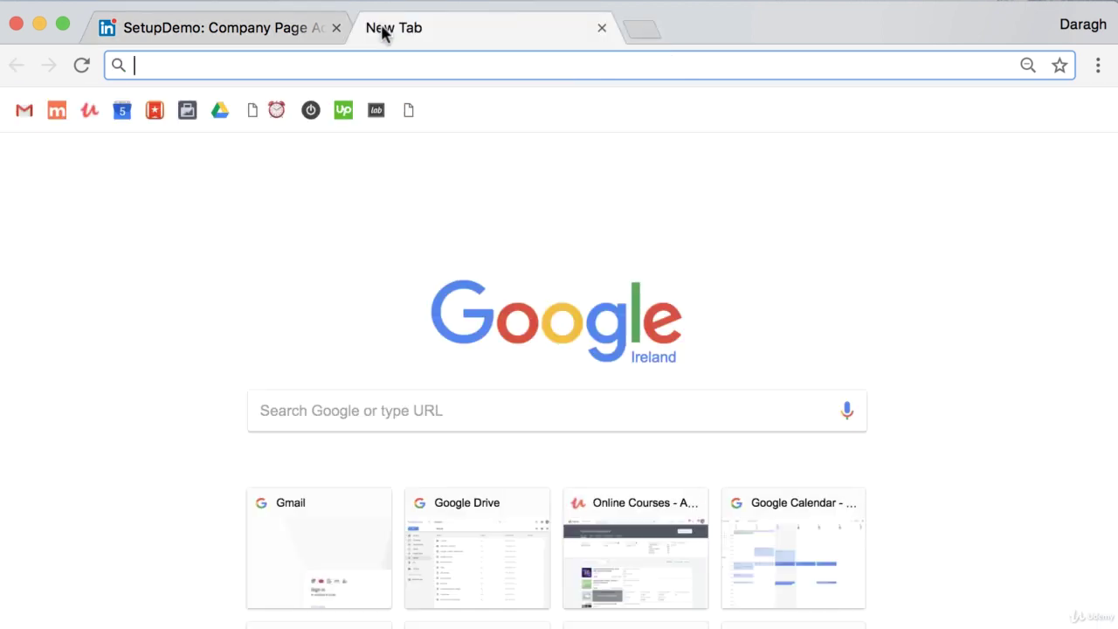
key("ctrl+v")
key("Return")
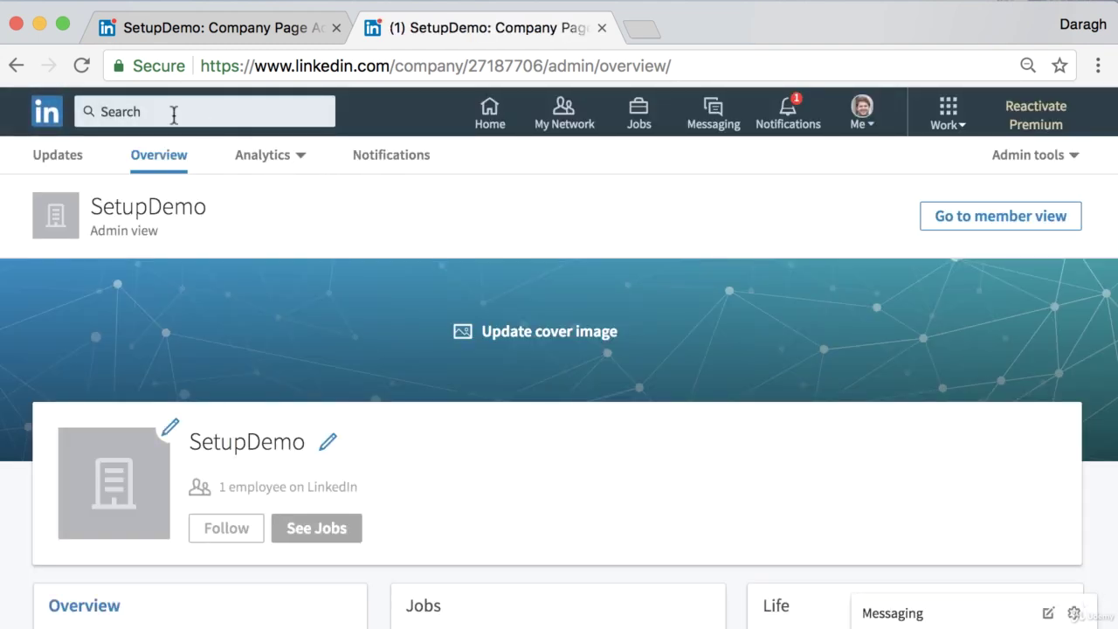
- Search 'hubspot', filter to Companies, and open HubSpot's company page in a new tab
left_click(172, 114)
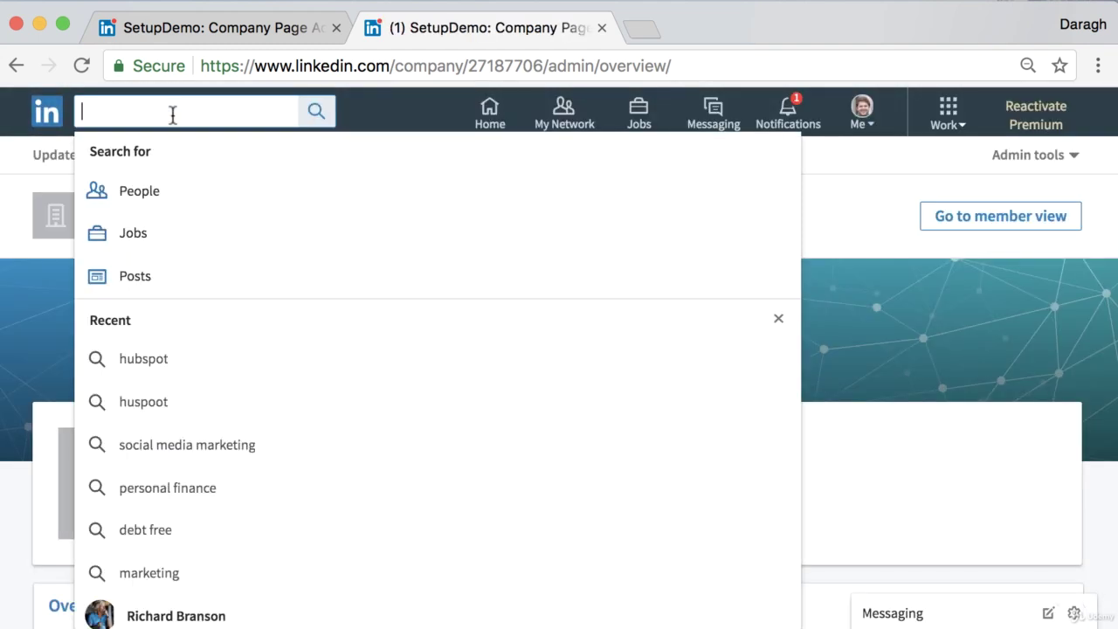
type("hubso")
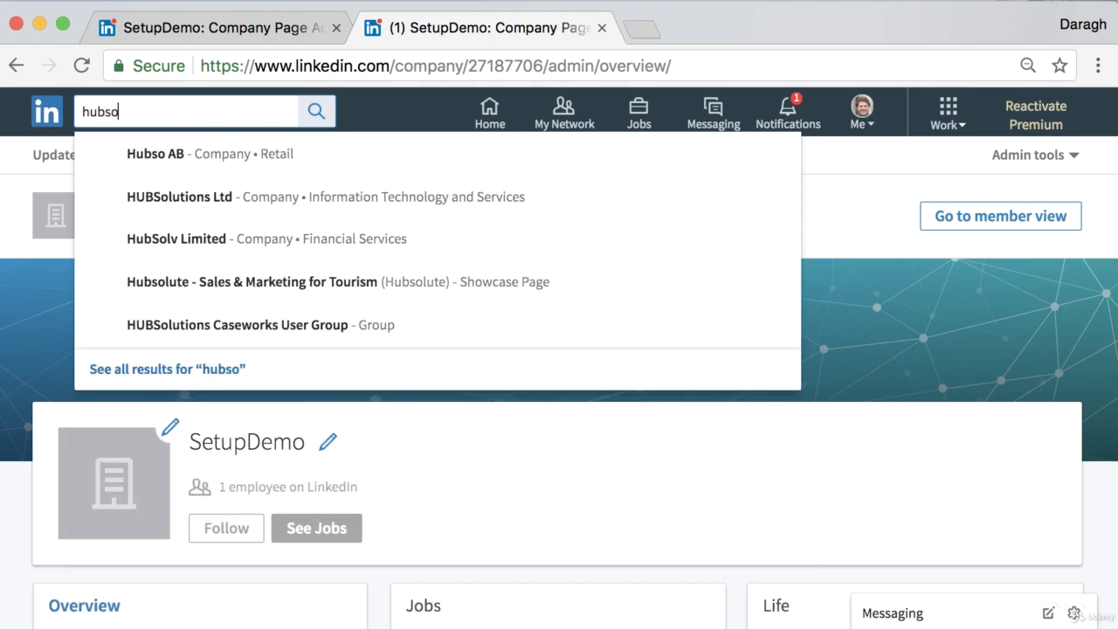
key("BackSpace")
key("BackSpace")
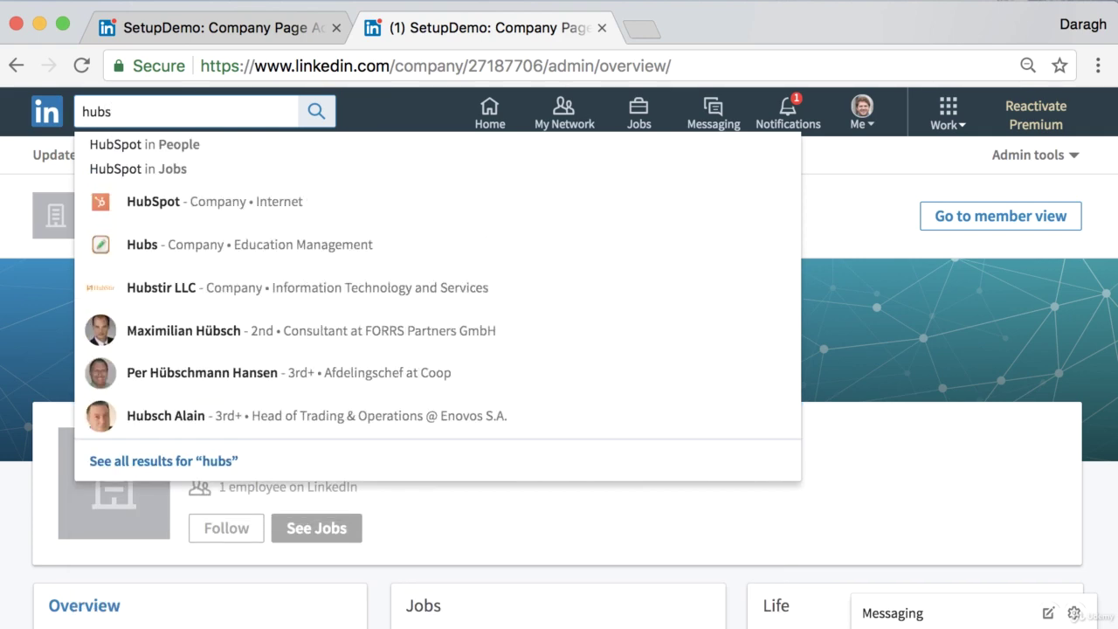
type("pot")
key("Return")
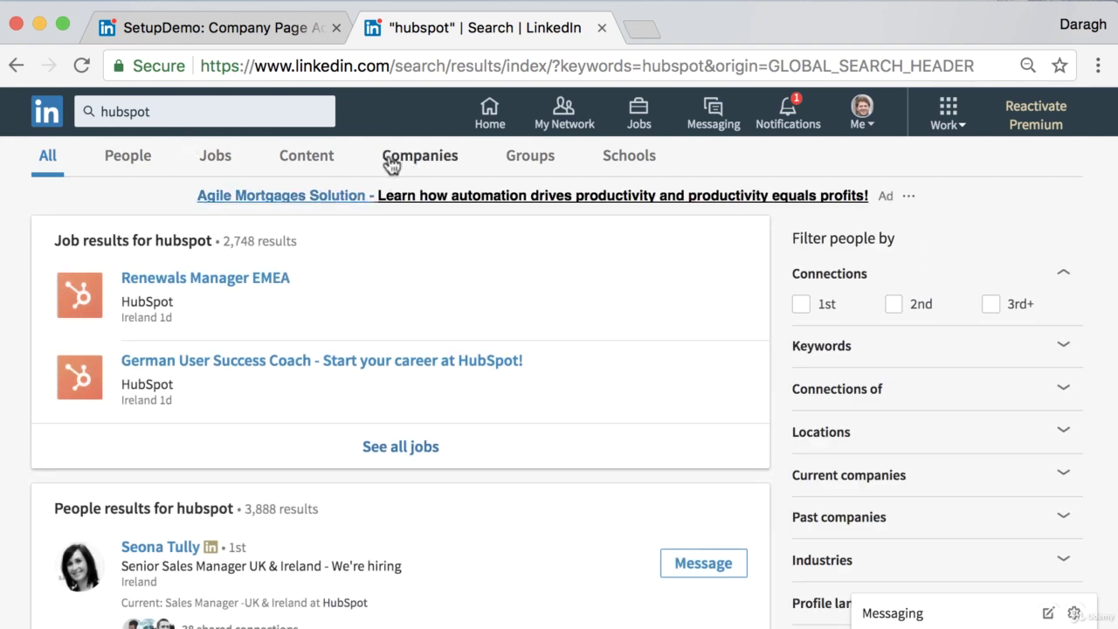
left_click(413, 166)
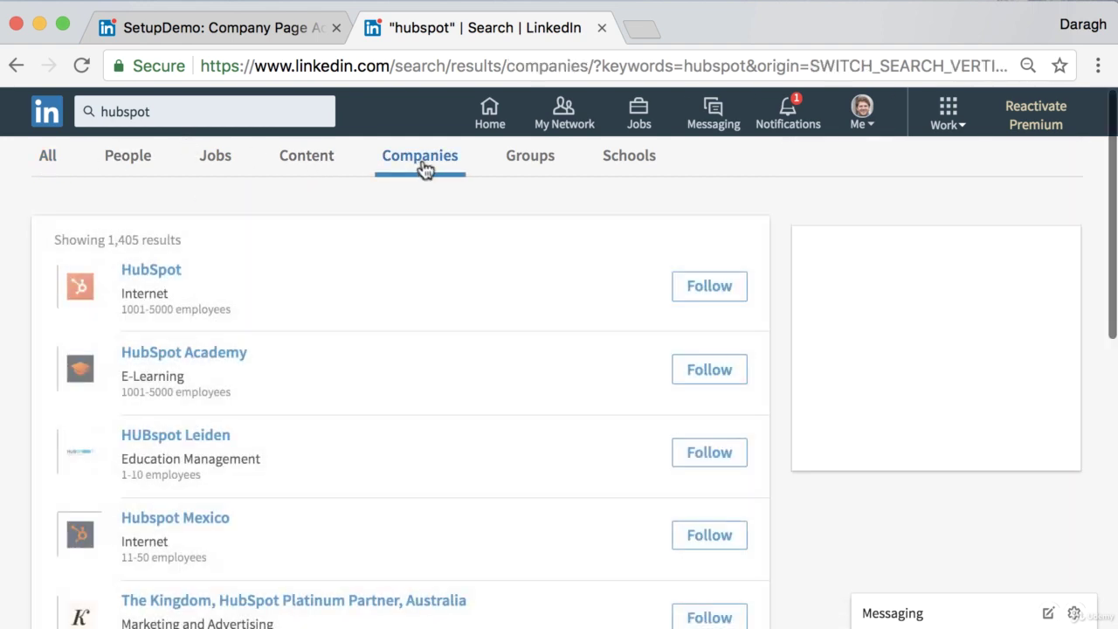
right_click(144, 274)
left_click(170, 282)
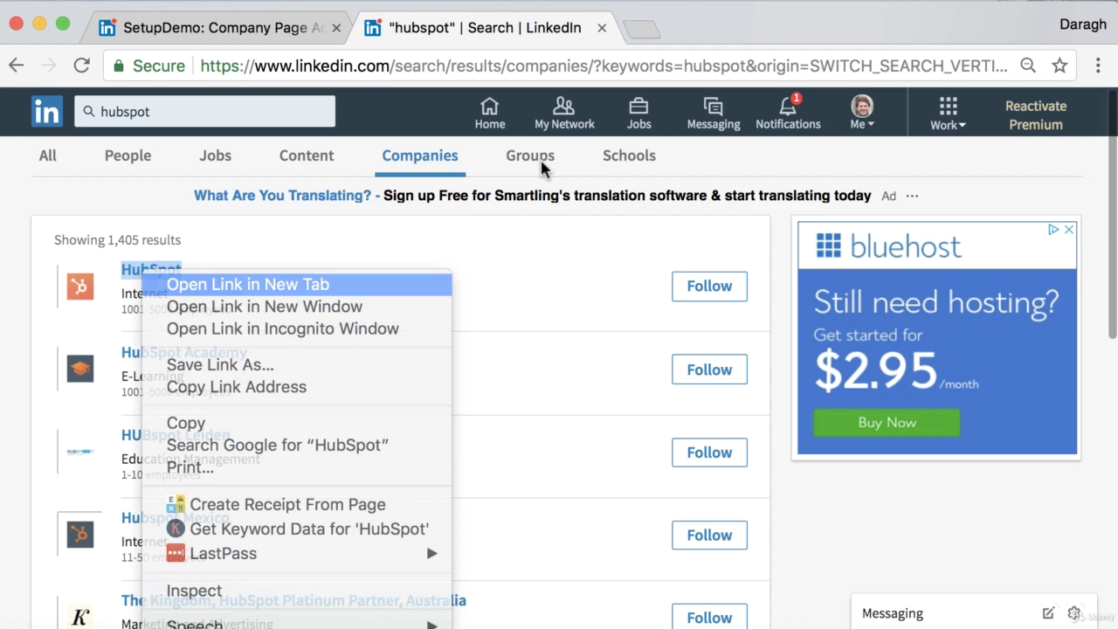
- Switch to the HubSpot: Overview tab showing About us, recent update and matching jobs
left_click(702, 30)
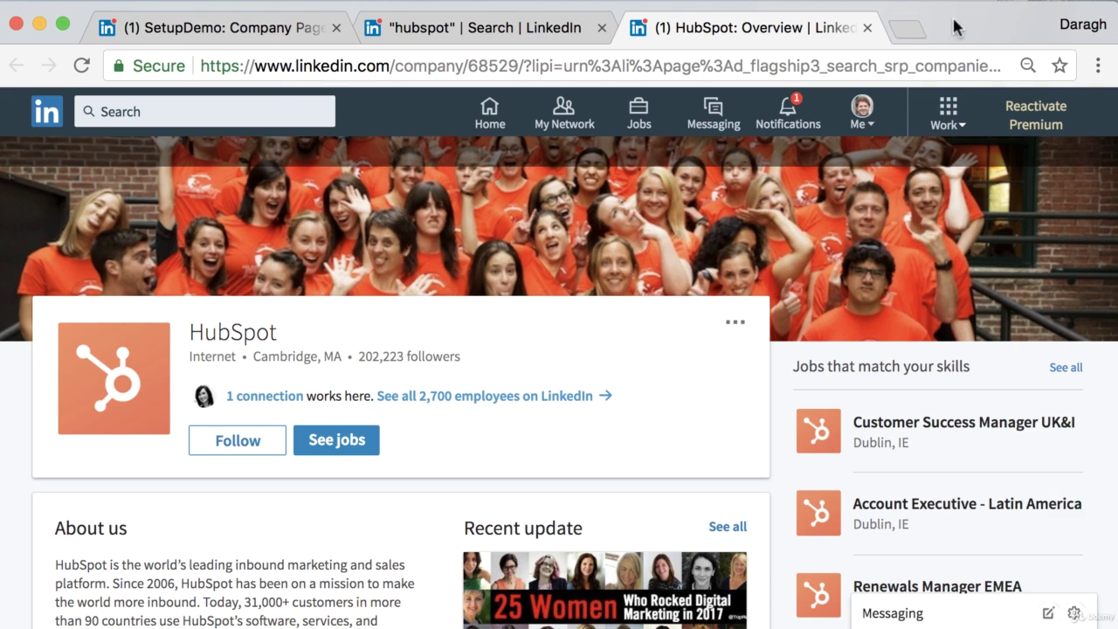
- Copy the HubSpot page address and load it in a fresh browser tab
left_click(774, 55)
key("super+c")
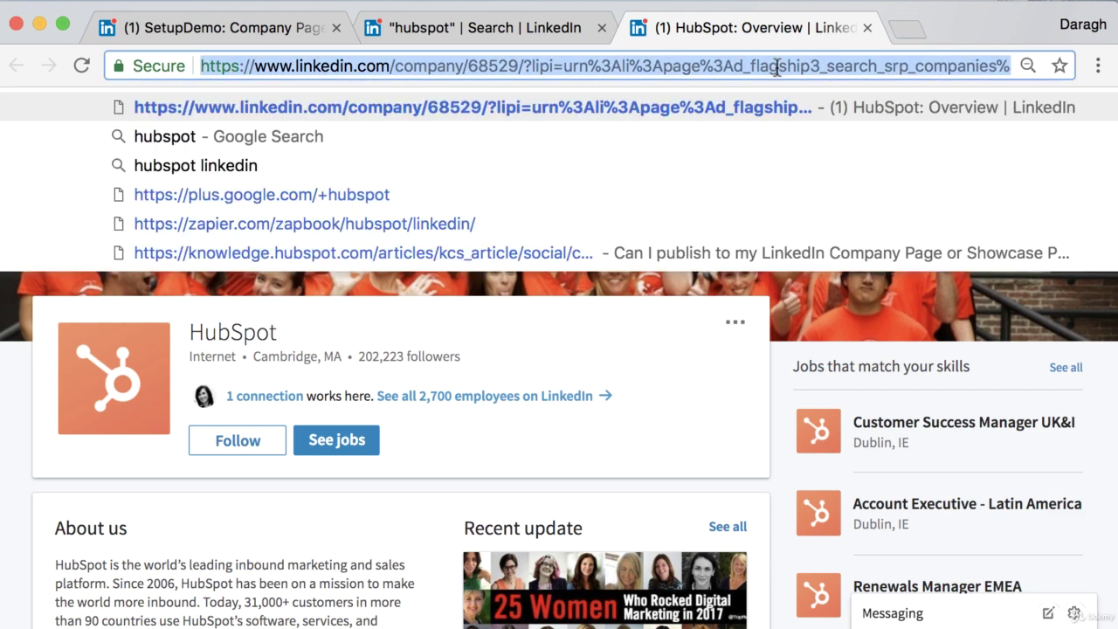
left_click(910, 31)
key("super+v")
key("Return")
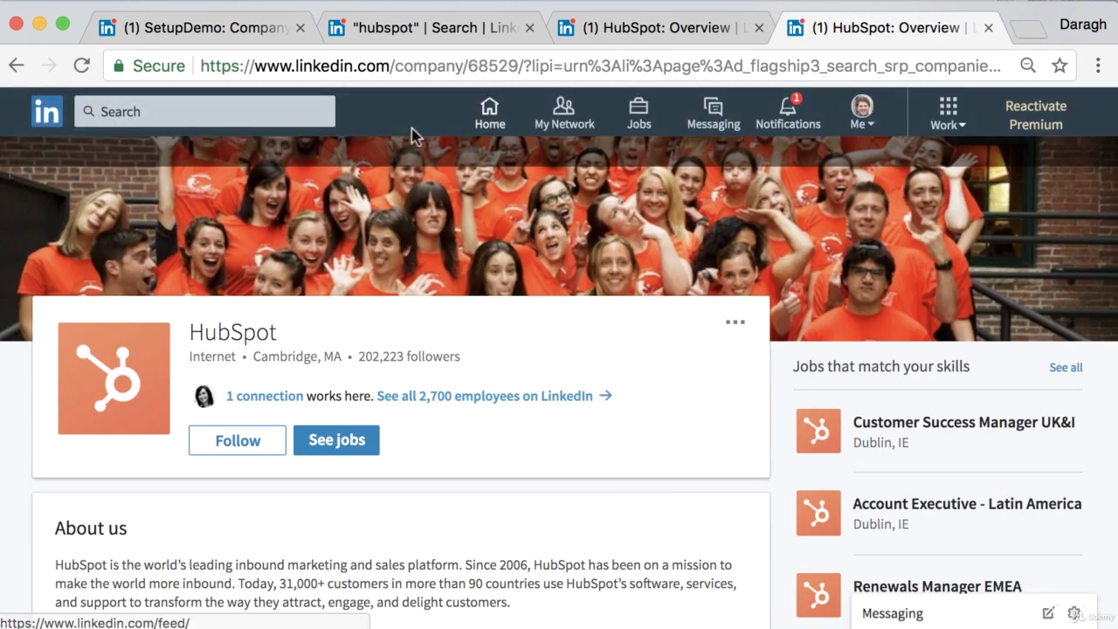
- Search 'nike', filter to Companies, and open Nike's company page
left_click(252, 111)
type("nike")
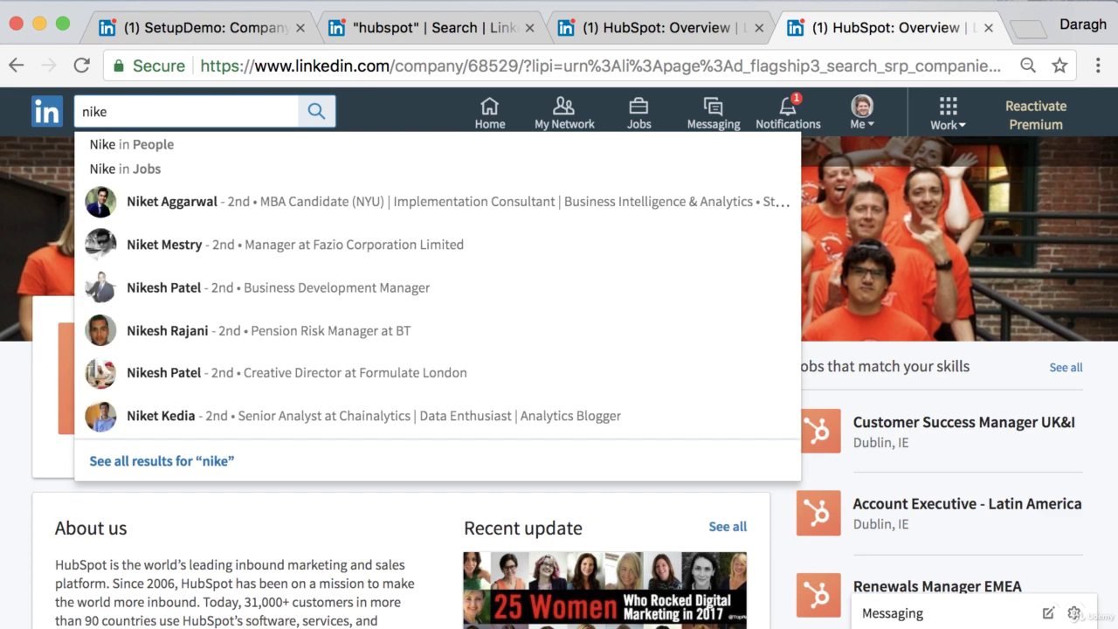
key("Return")
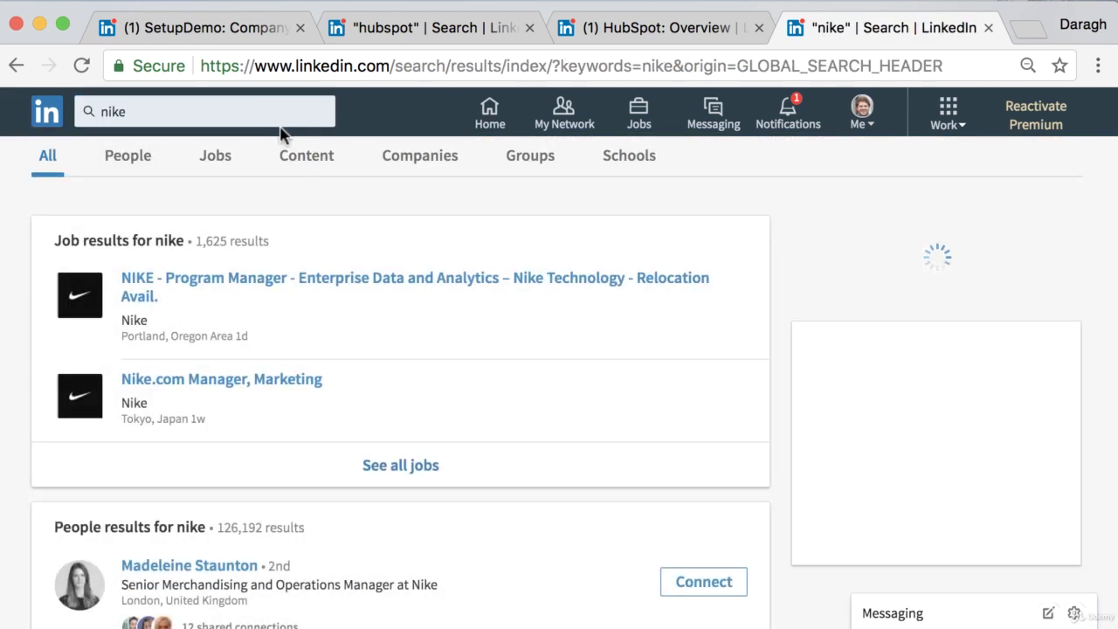
left_click(430, 171)
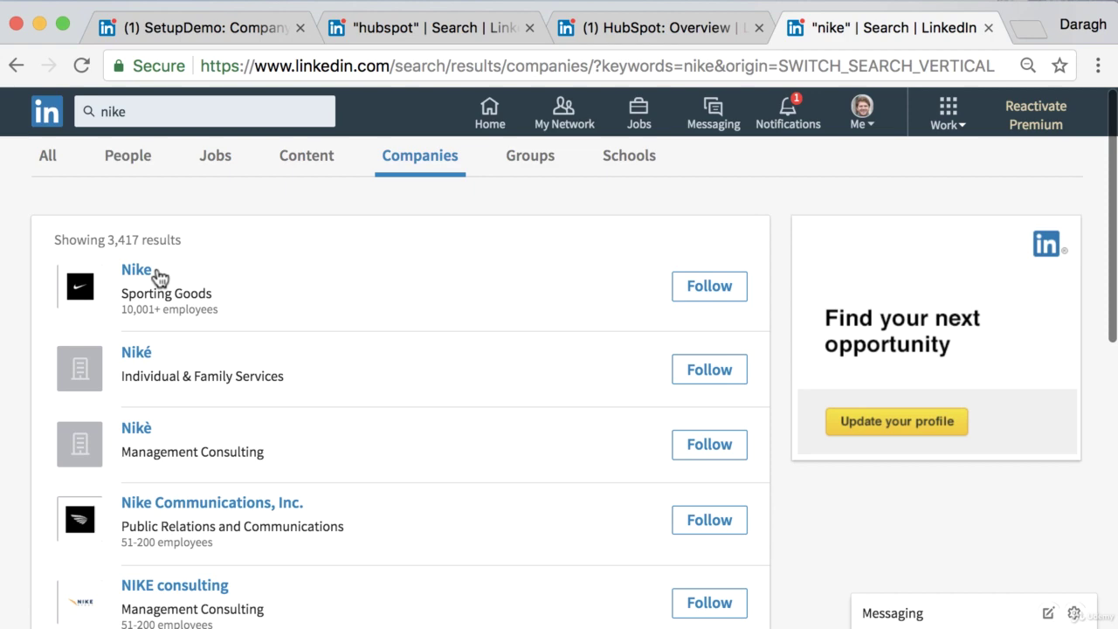
left_click(141, 271)
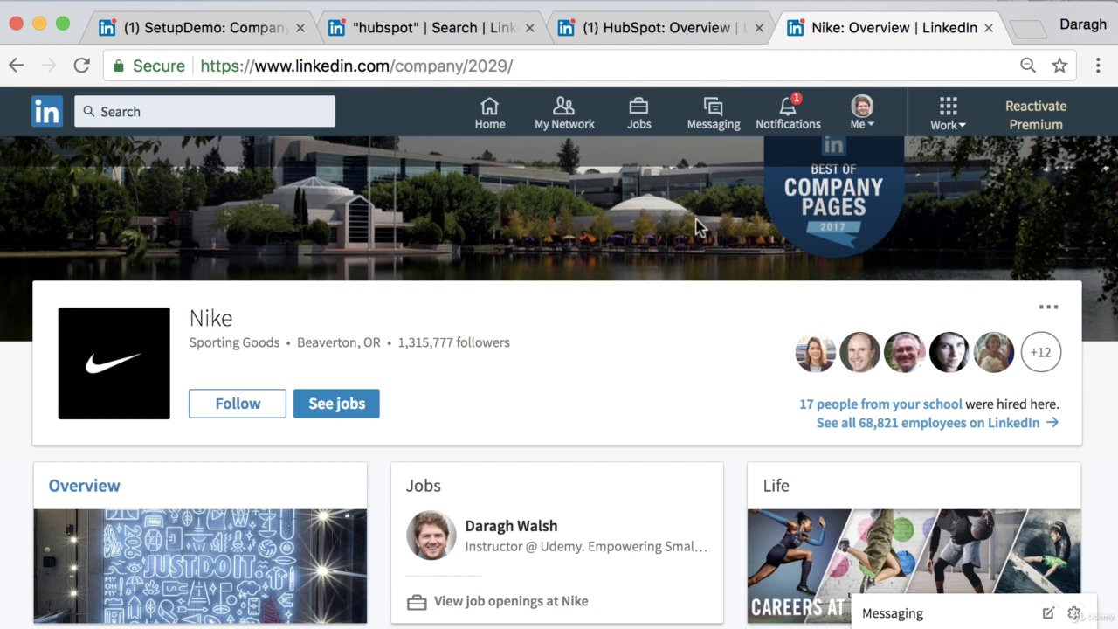
left_click(607, 29)
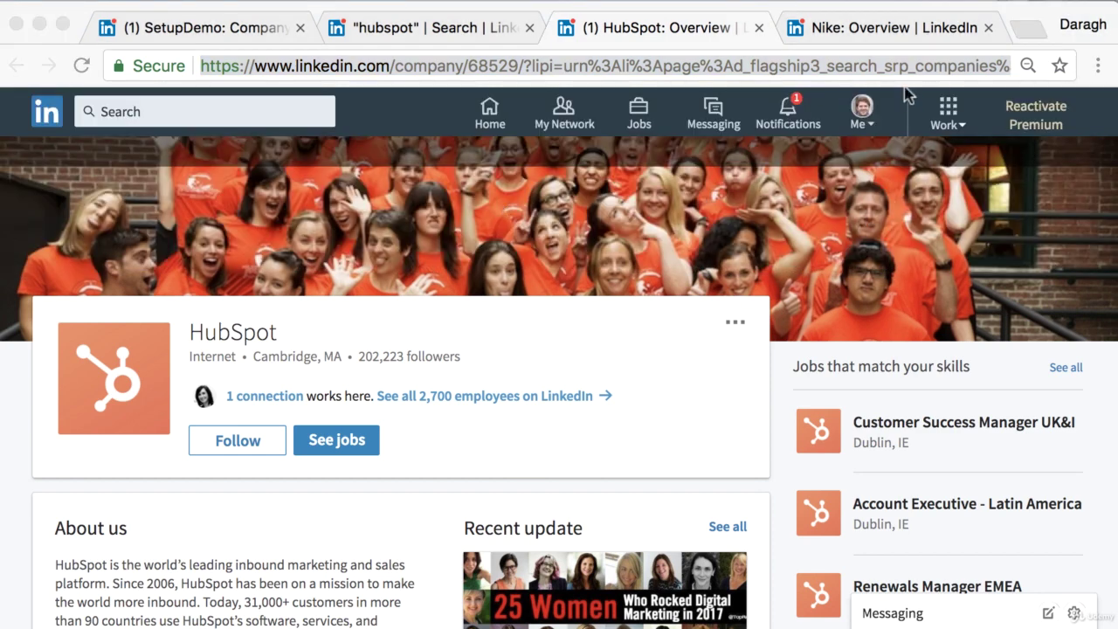
left_click(902, 35)
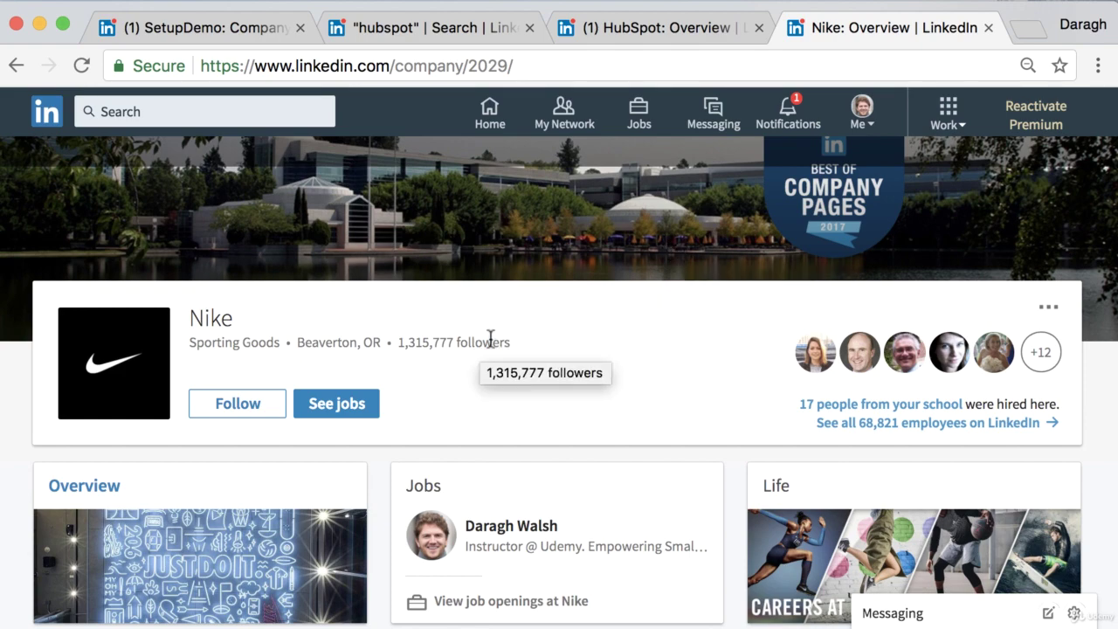
left_click(661, 30)
left_click(653, 68)
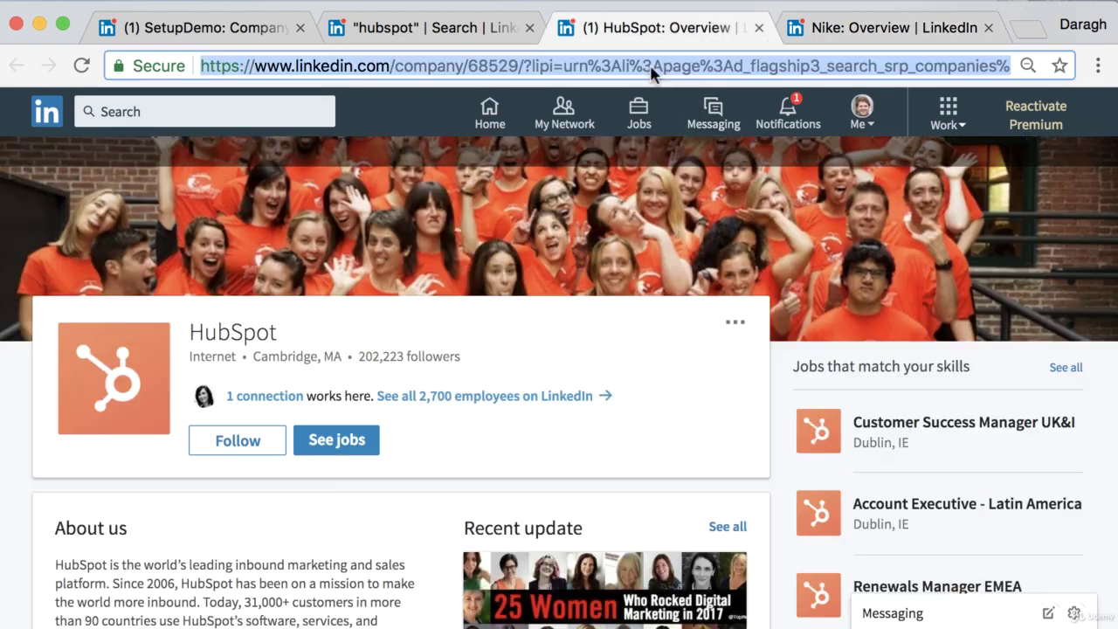
scroll(539, 276, "down", 4)
left_click(312, 453)
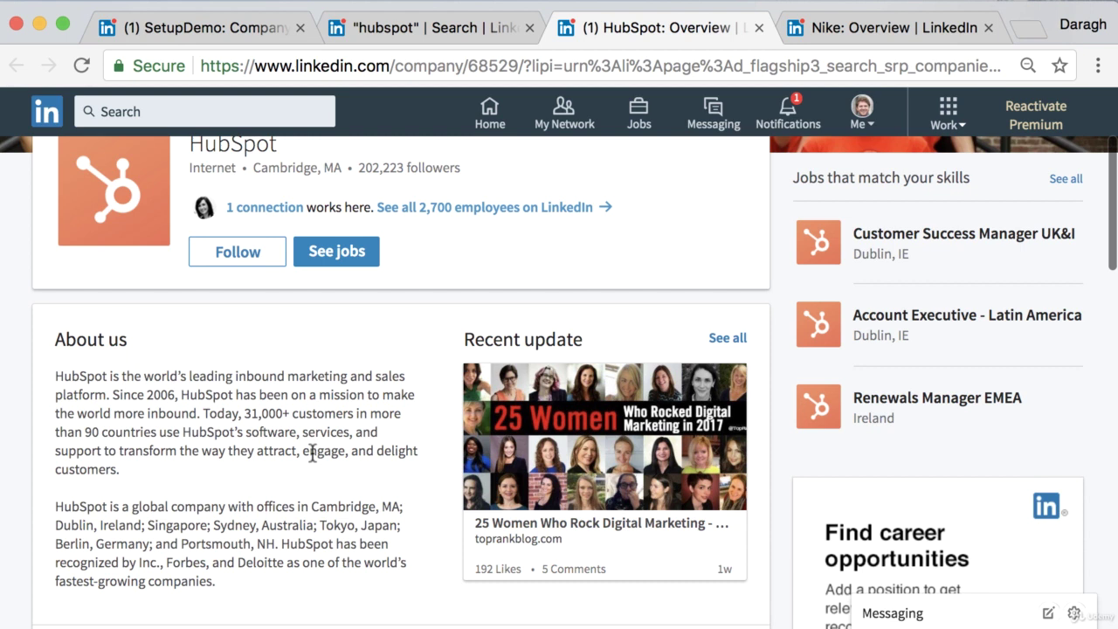
scroll(289, 457, "down", 1)
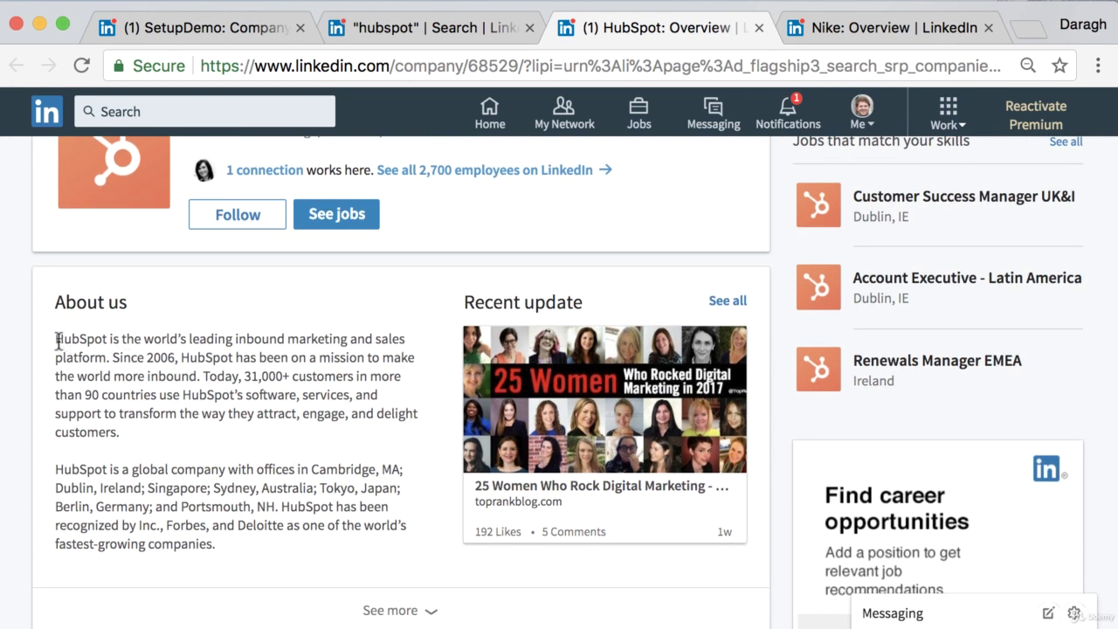
left_click_drag(112, 359, 54, 298)
left_click(230, 409)
scroll(233, 427, "down", 1)
- On the Nike tab, scroll down and highlight the opening line of its About us description
left_click(807, 40)
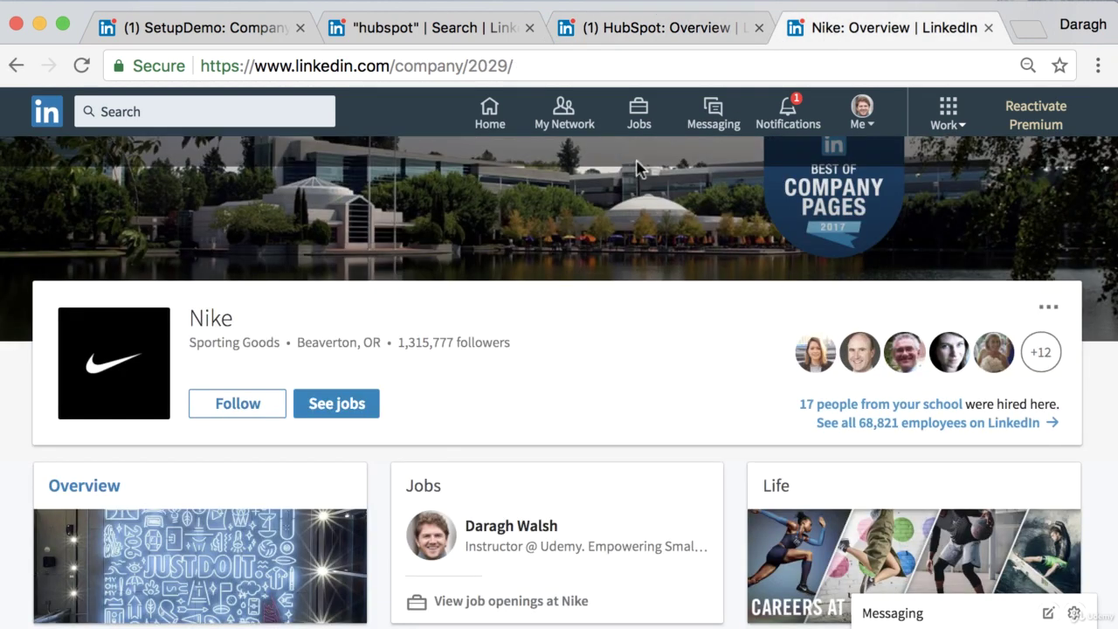
scroll(407, 332, "down", 3)
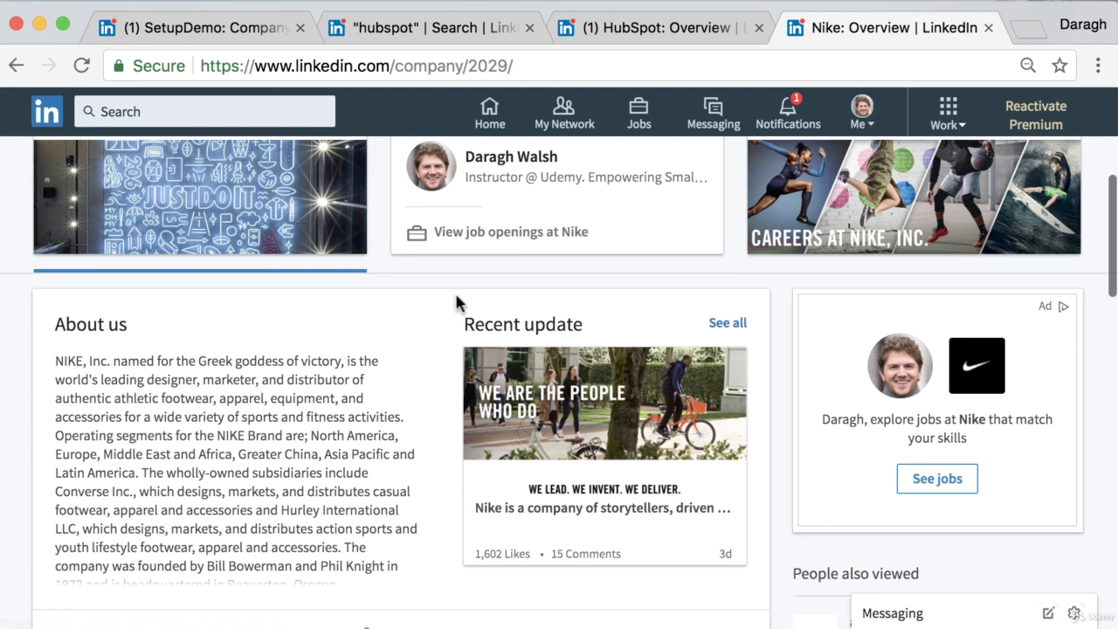
scroll(457, 303, "down", 2)
left_click_drag(55, 282, 317, 282)
left_click(316, 281)
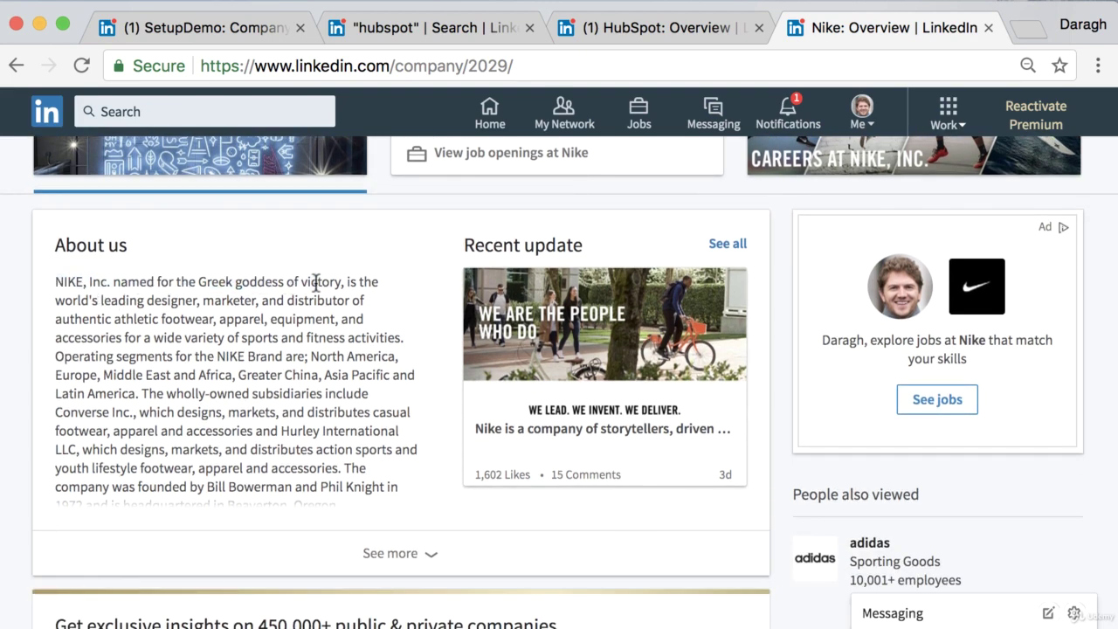
scroll(315, 284, "up", 2)
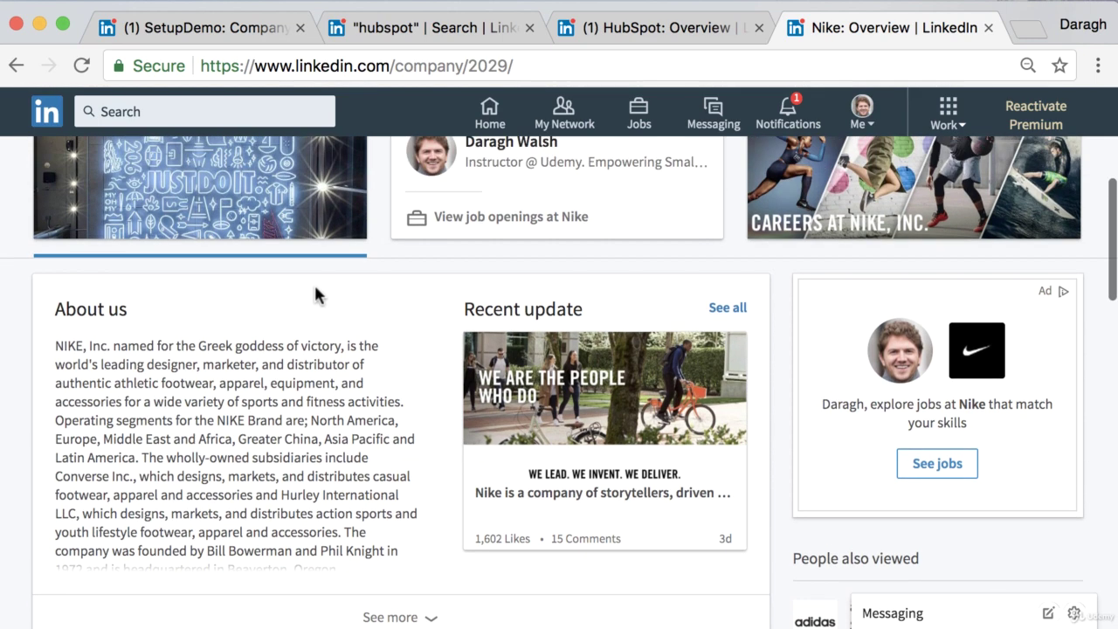
scroll(265, 399, "down", 3)
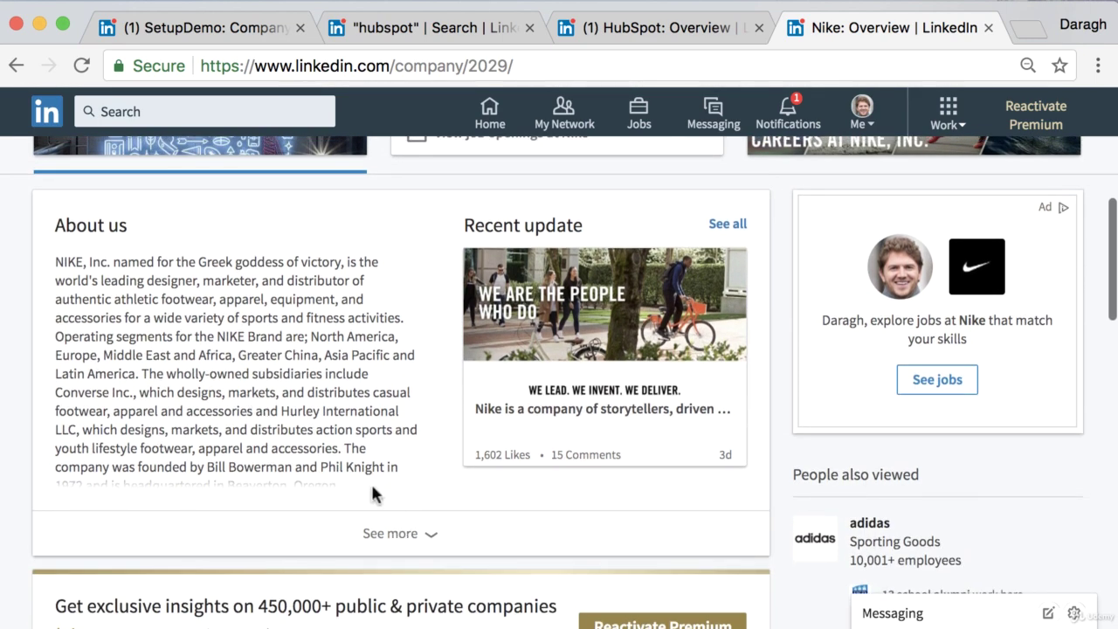
scroll(340, 428, "down", 3)
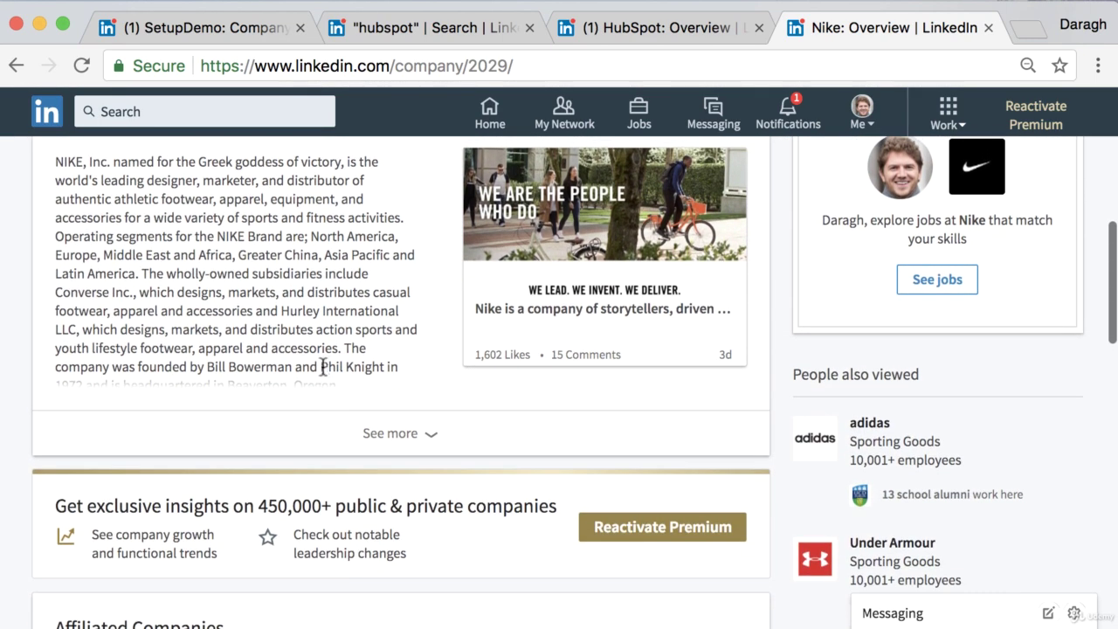
- Highlight the founders' names, then expand About us to show details like founded 1972 and 10,001+ employees
left_click_drag(324, 367, 382, 367)
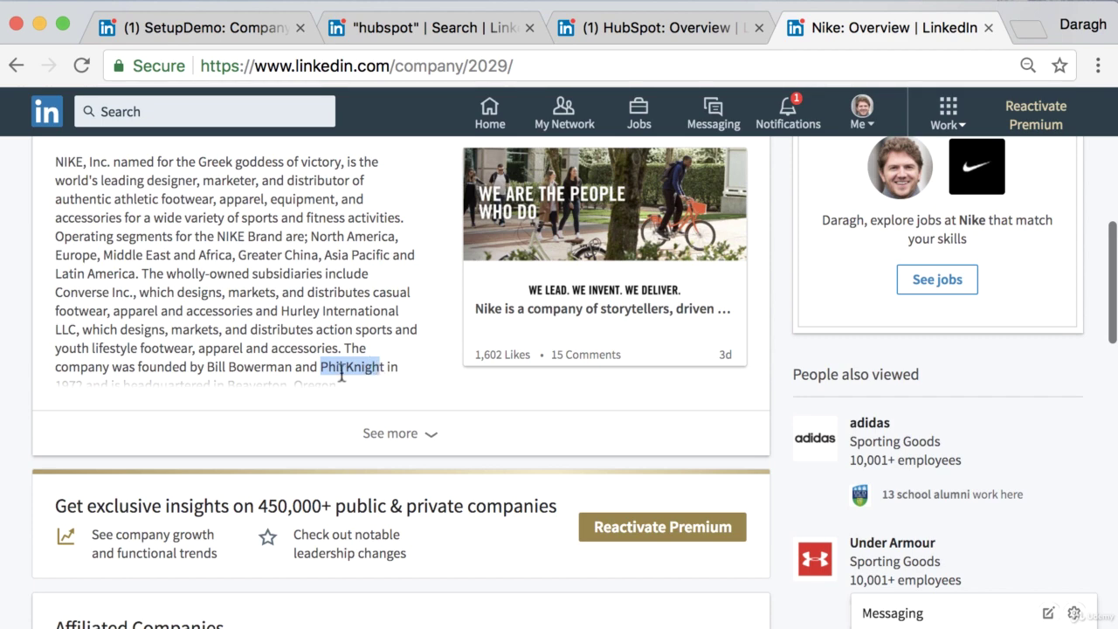
left_click_drag(214, 368, 380, 367)
left_click(411, 411)
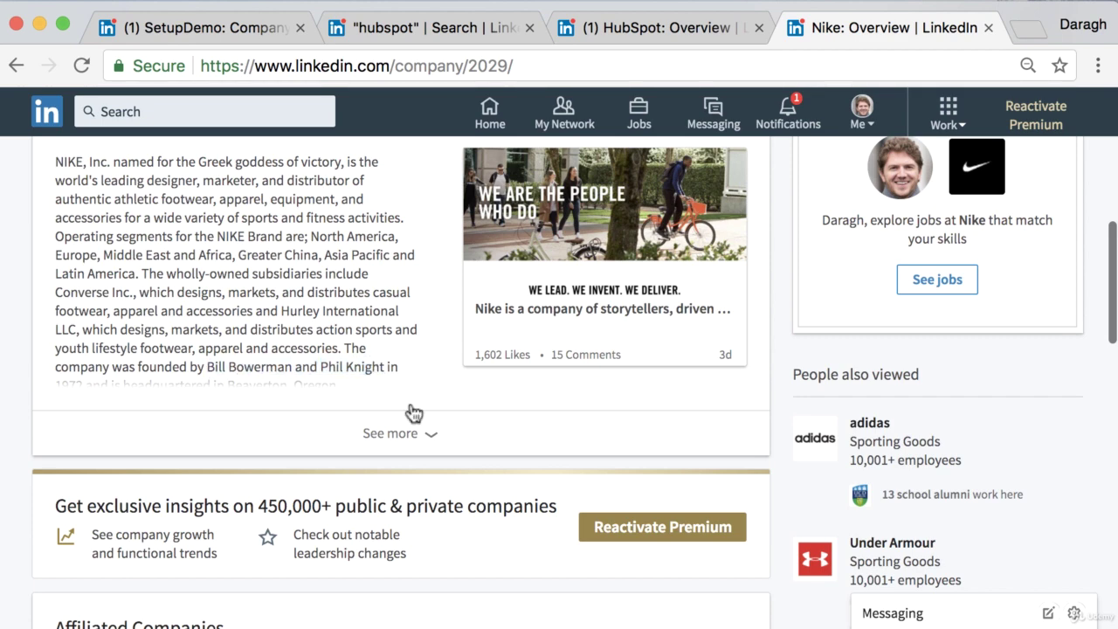
left_click(404, 431)
scroll(301, 402, "down", 4)
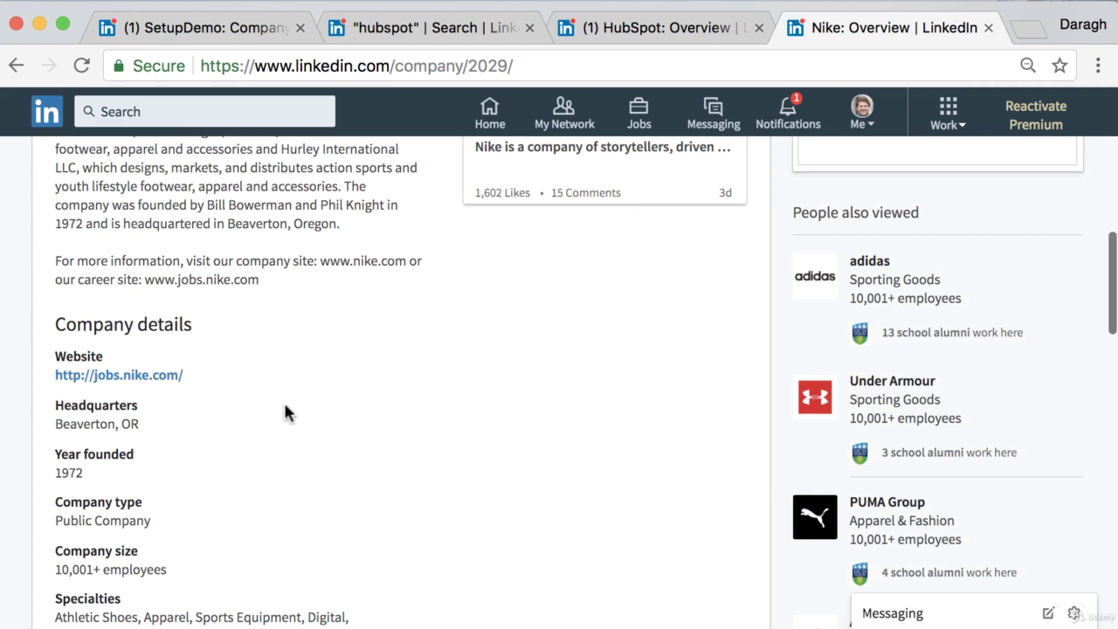
scroll(184, 394, "down", 3)
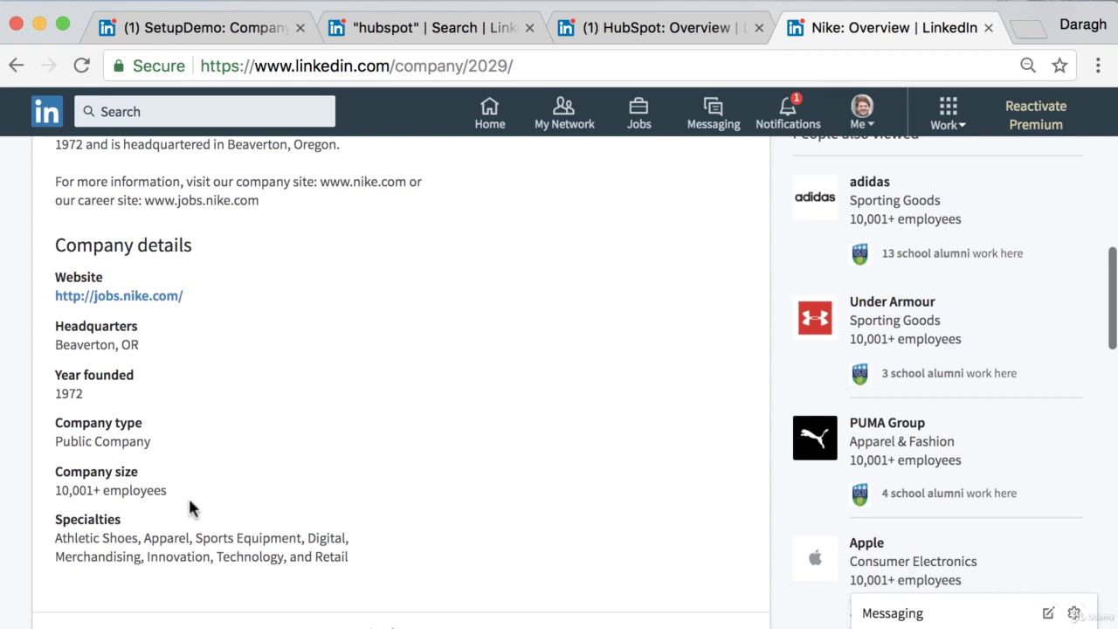
- On the HubSpot tab, expand About us and review details: Internet, Cambridge, MA, 2,700 employees
left_click(709, 19)
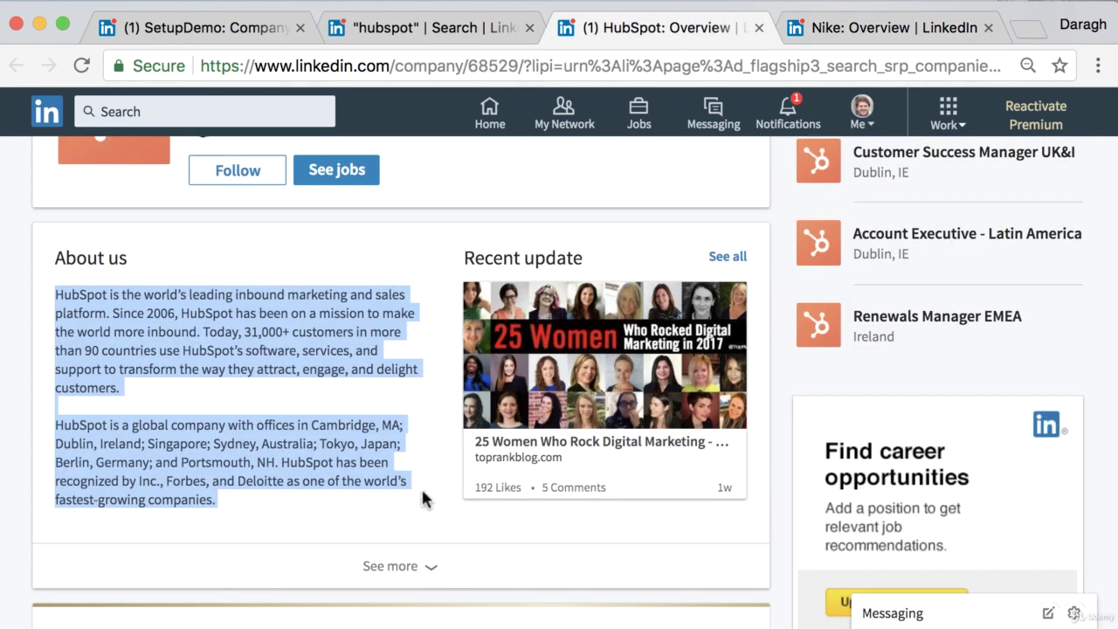
left_click(392, 580)
scroll(306, 371, "down", 5)
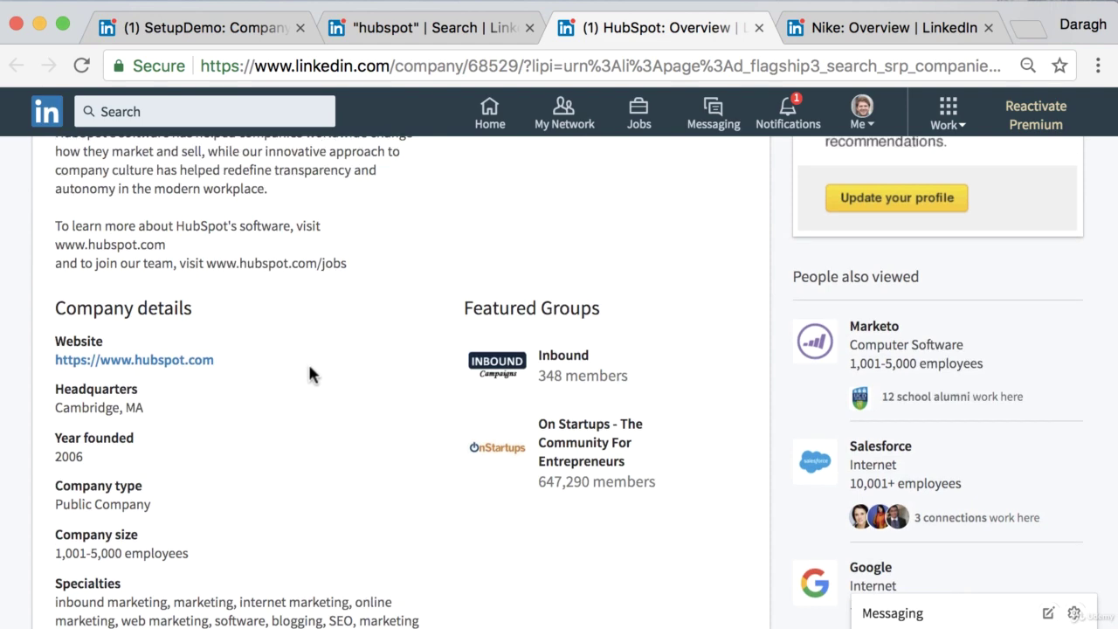
scroll(508, 236, "up", 7)
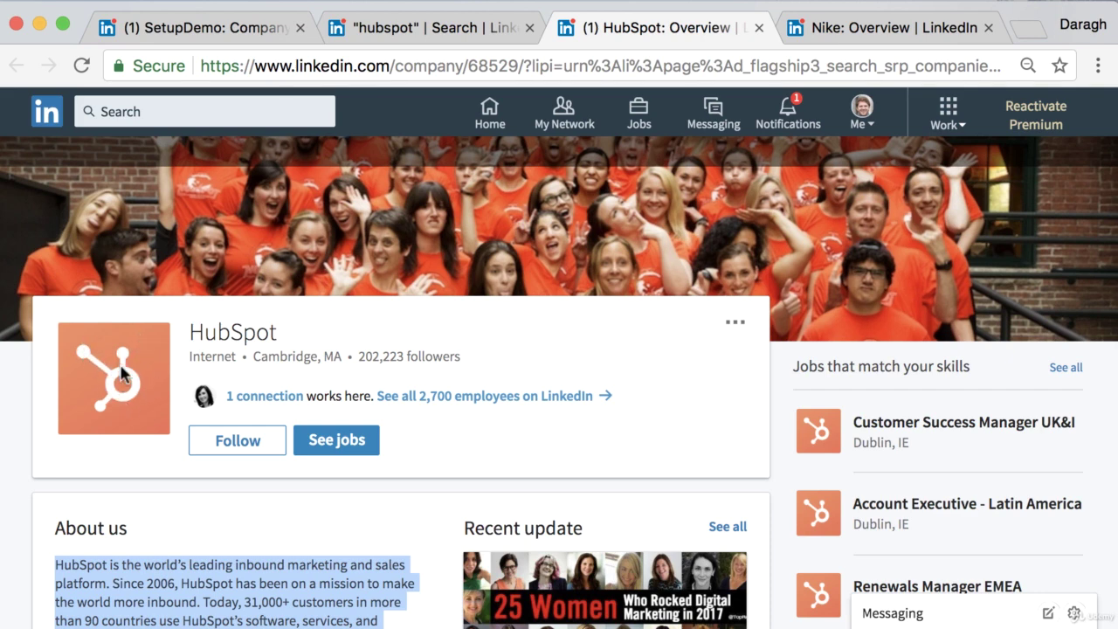
left_click(817, 28)
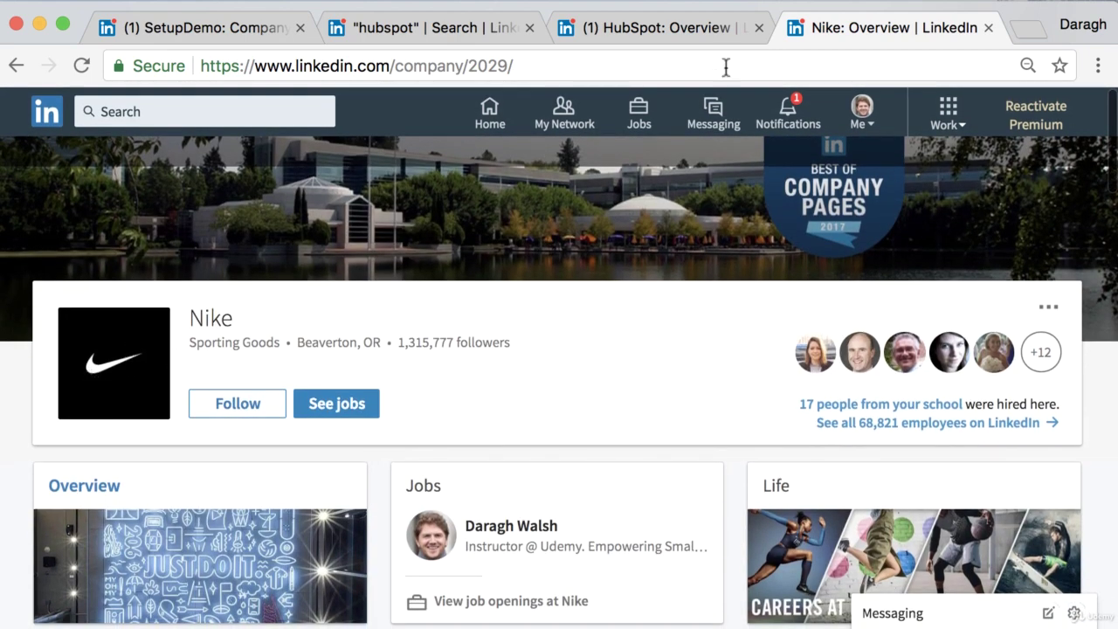
left_click(700, 35)
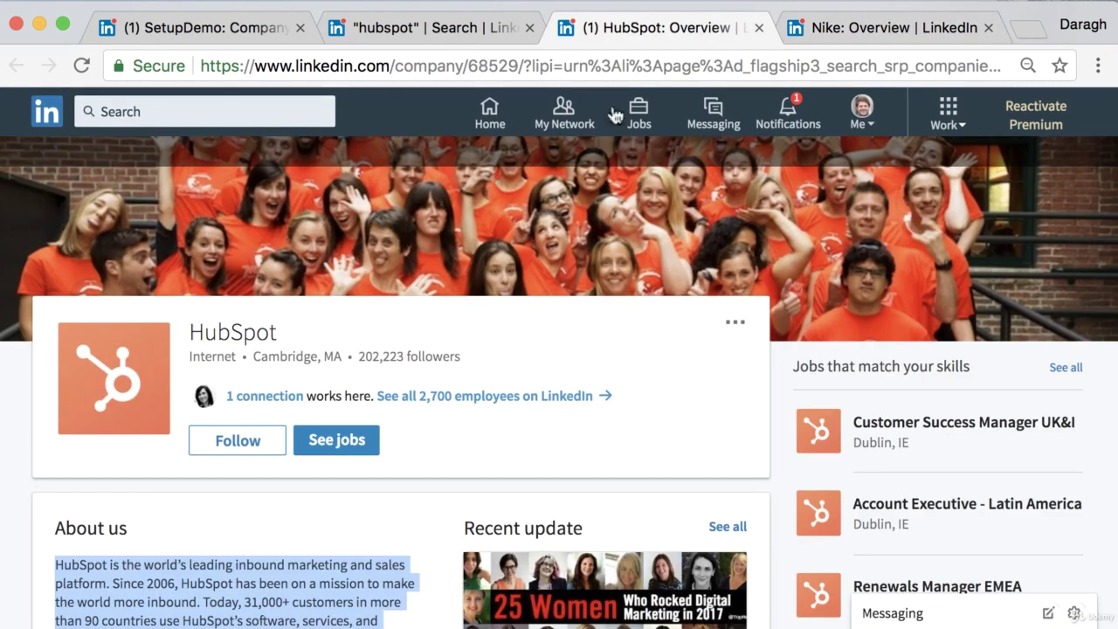
left_click(913, 32)
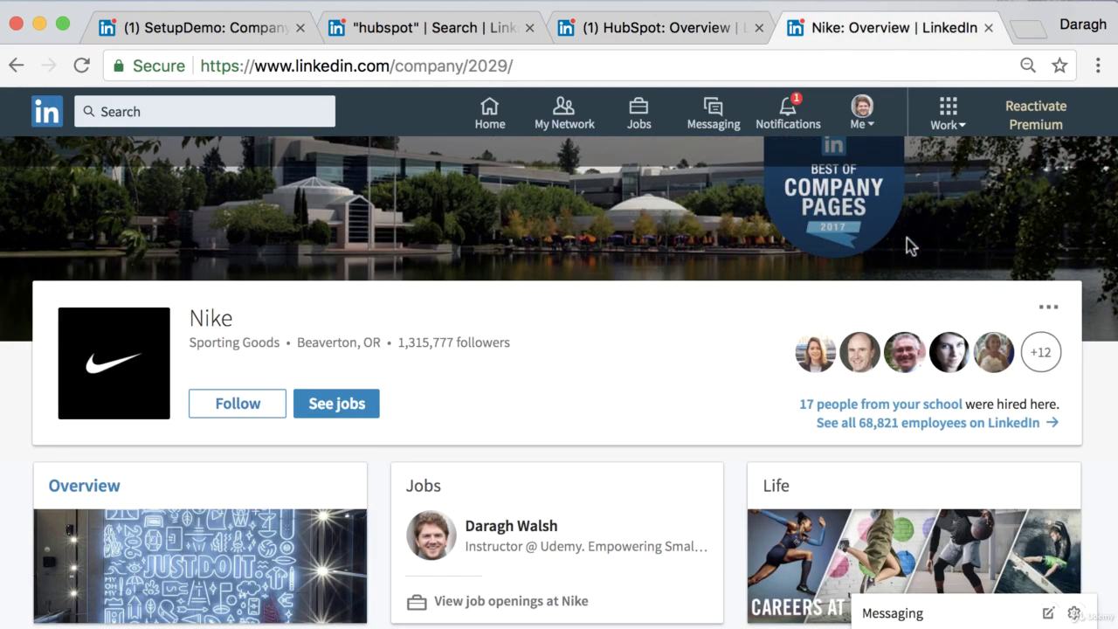
scroll(529, 292, "down", 6)
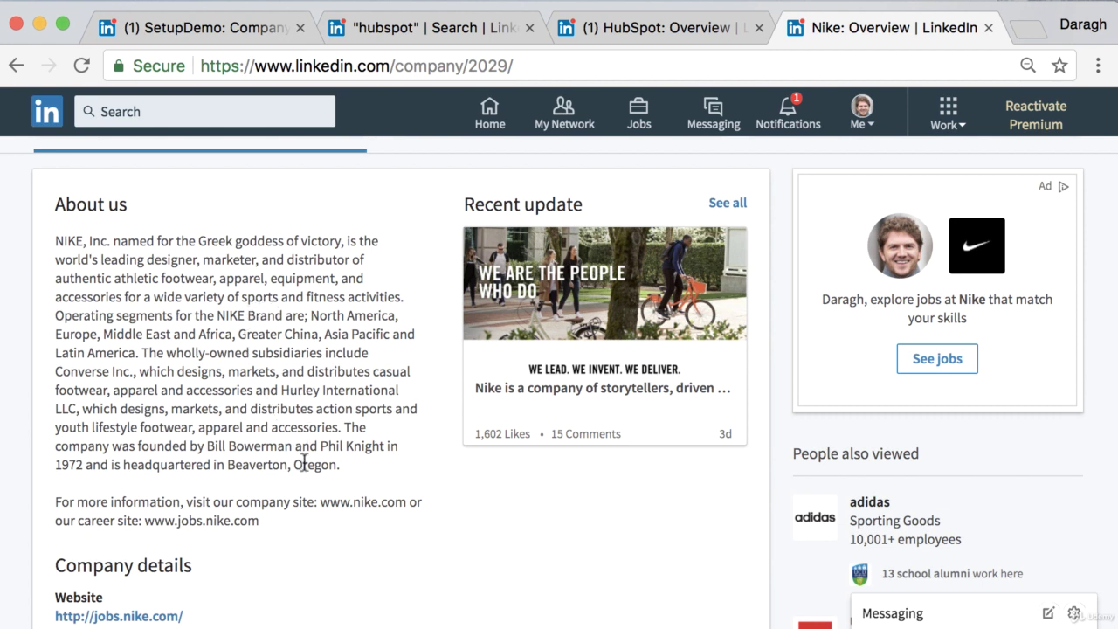
- Highlight Nike's careers web address and the 'For more information' paragraph with its web links
left_click_drag(144, 522, 213, 521)
left_click(164, 522)
left_click_drag(61, 510, 351, 520)
left_click(351, 520)
scroll(271, 533, "down", 3)
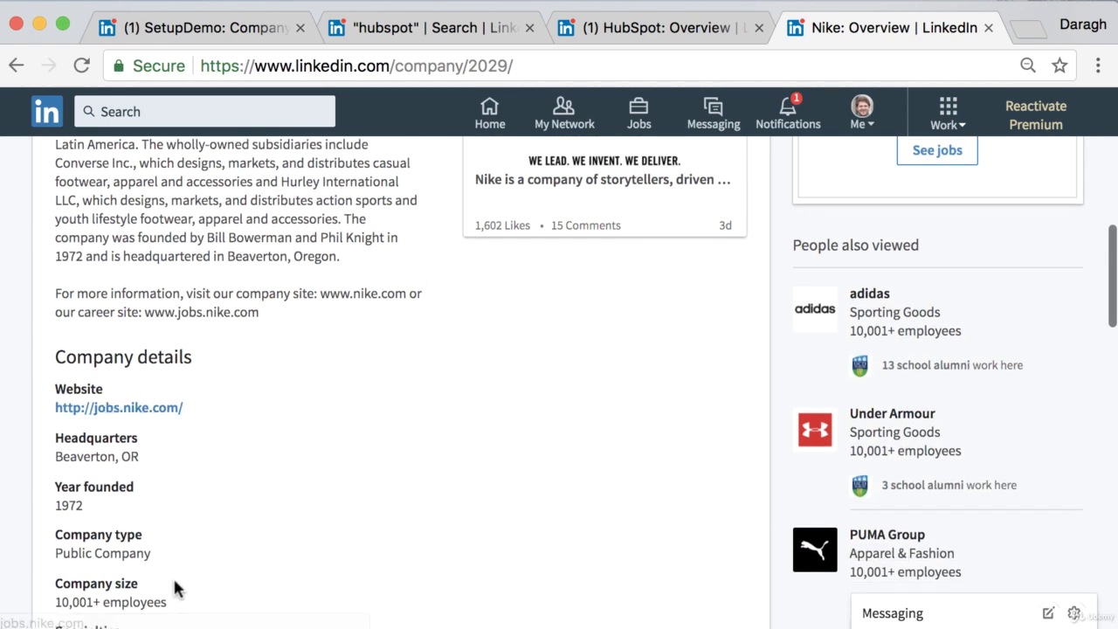
scroll(341, 476, "up", 4)
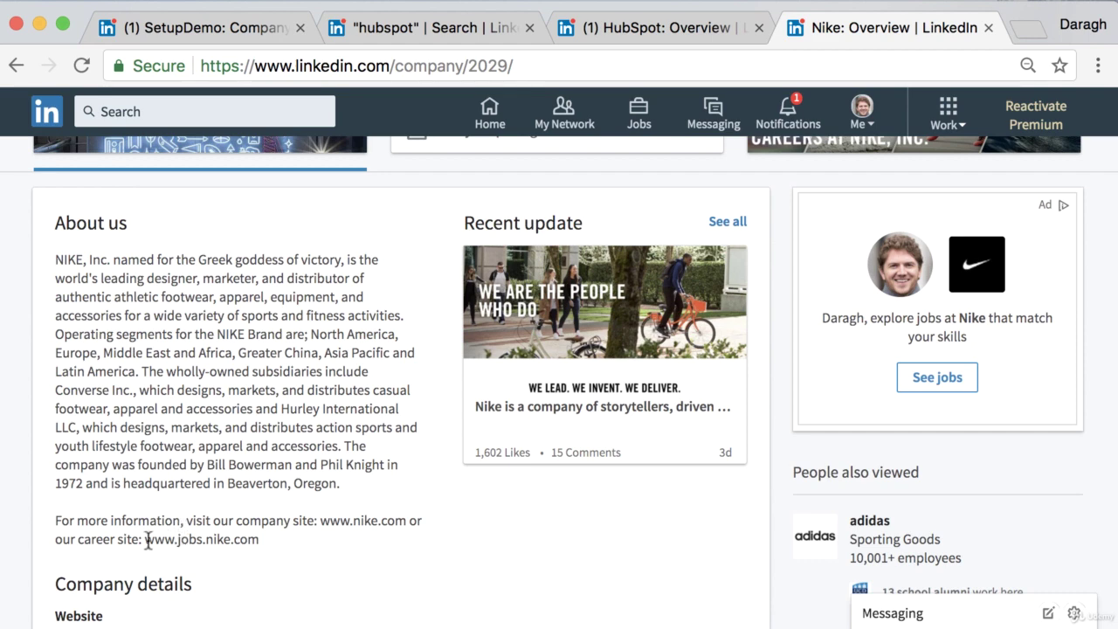
left_click_drag(55, 520, 258, 539)
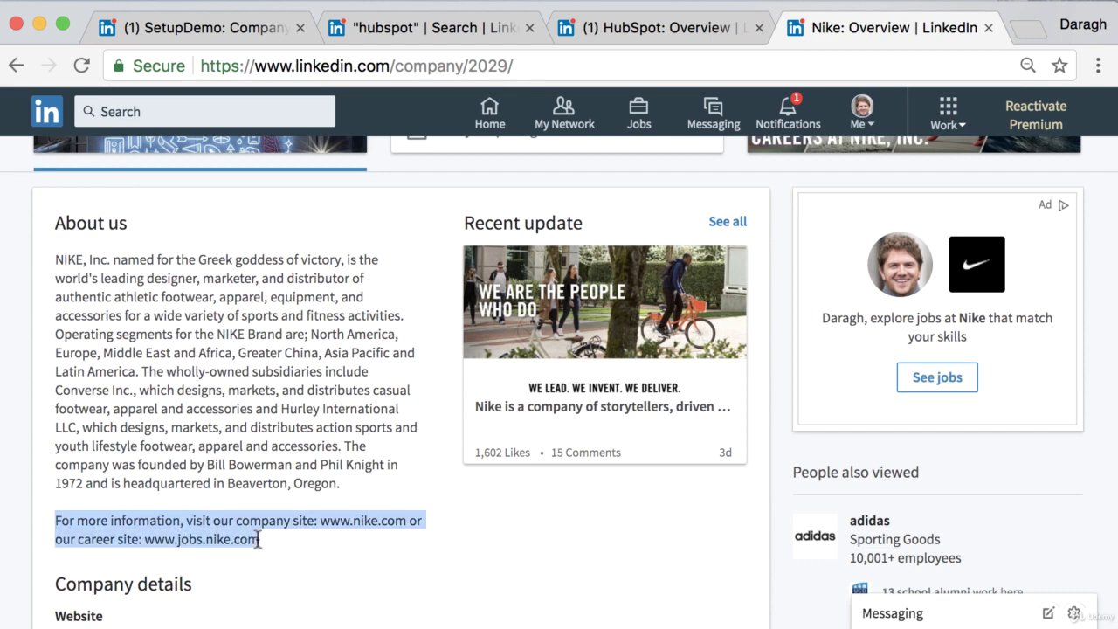
- Scroll Nike's page to the top and go back to HubSpot's company page
scroll(400, 545, "up", 3)
scroll(599, 324, "up", 3)
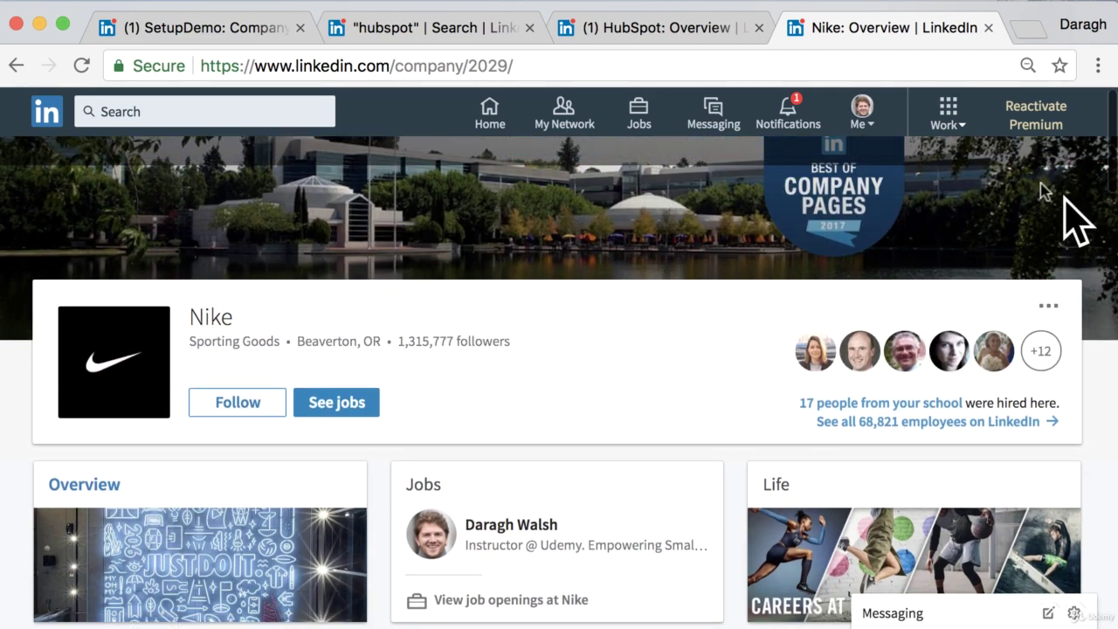
left_click(677, 33)
scroll(466, 370, "down", 3)
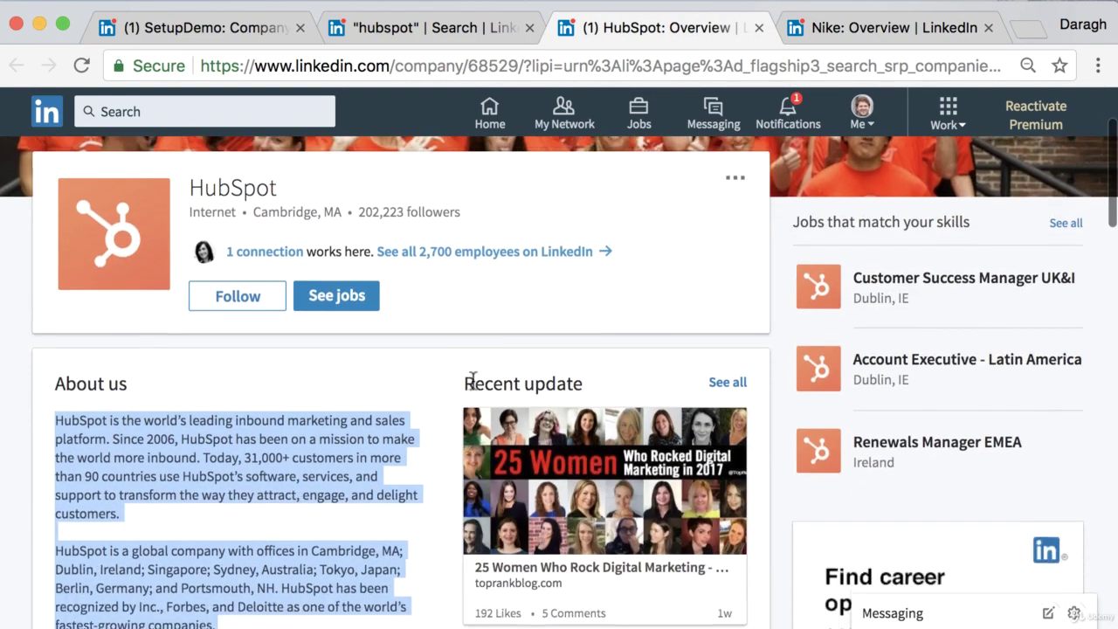
scroll(472, 384, "up", 3)
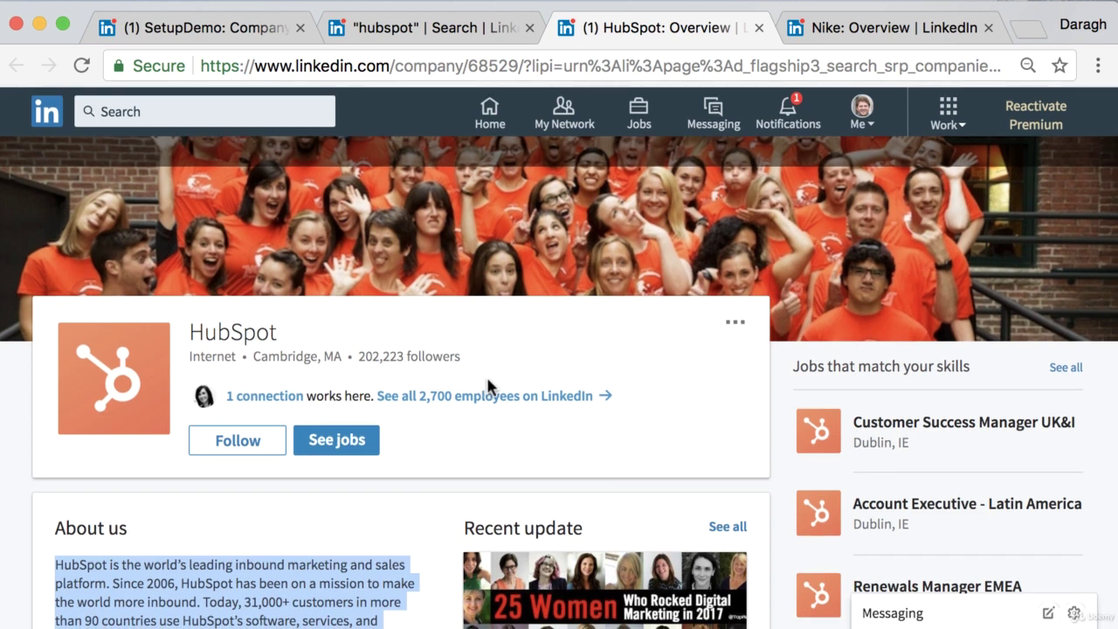
- Go to the SetupDemo admin Updates page and start a new company update
left_click(212, 28)
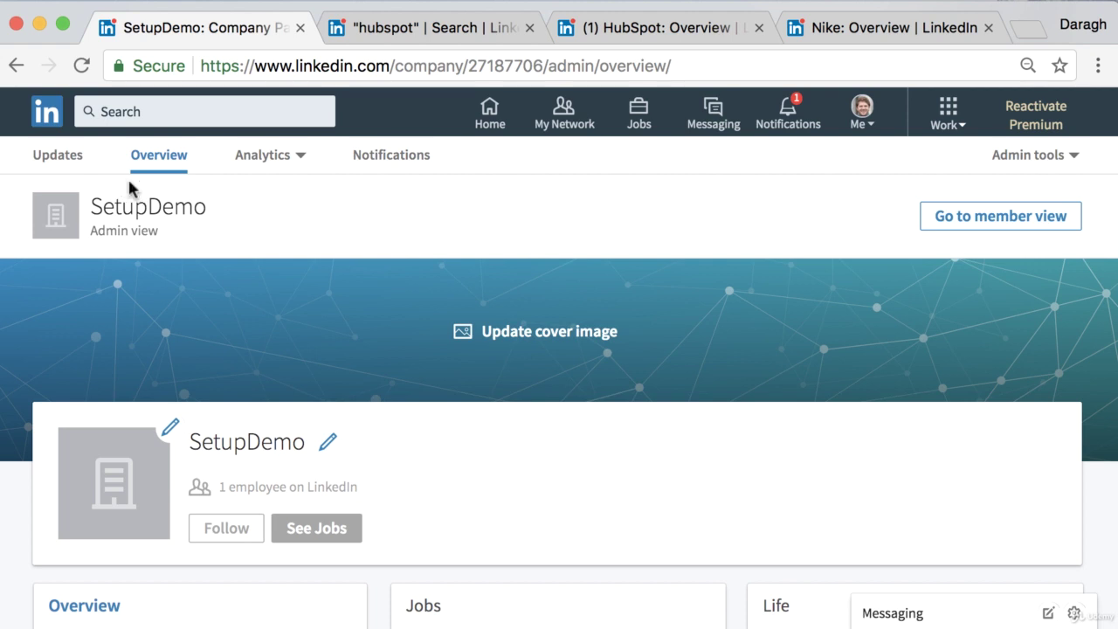
left_click(56, 163)
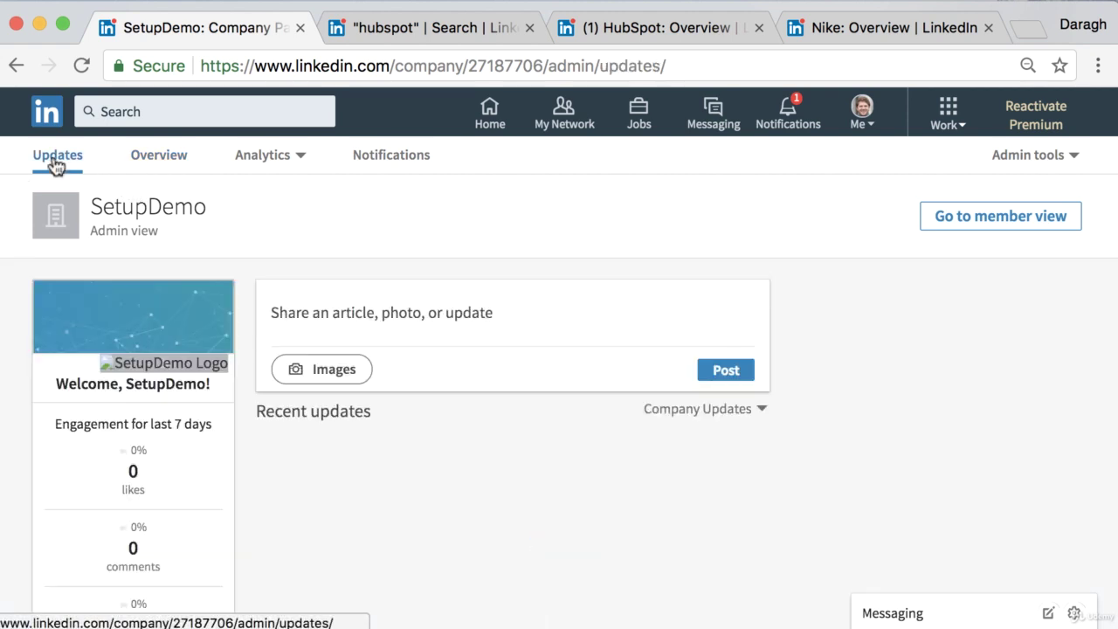
left_click(368, 316)
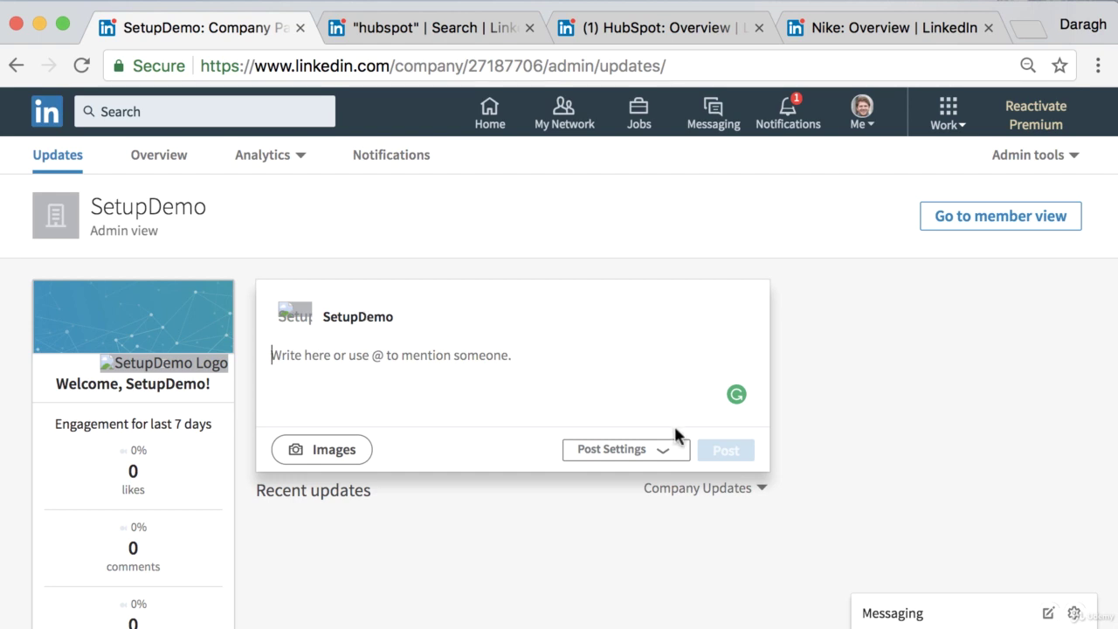
- Look over the update composer page, then bring up the analytics views list
scroll(675, 428, "down", 3)
scroll(499, 384, "up", 3)
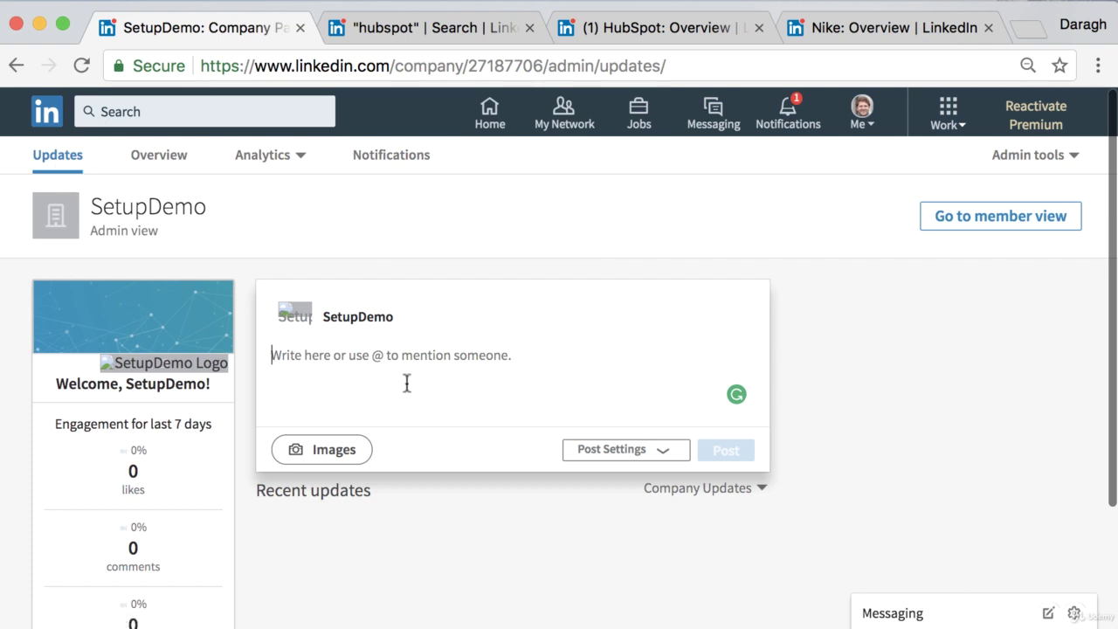
scroll(179, 497, "down", 3)
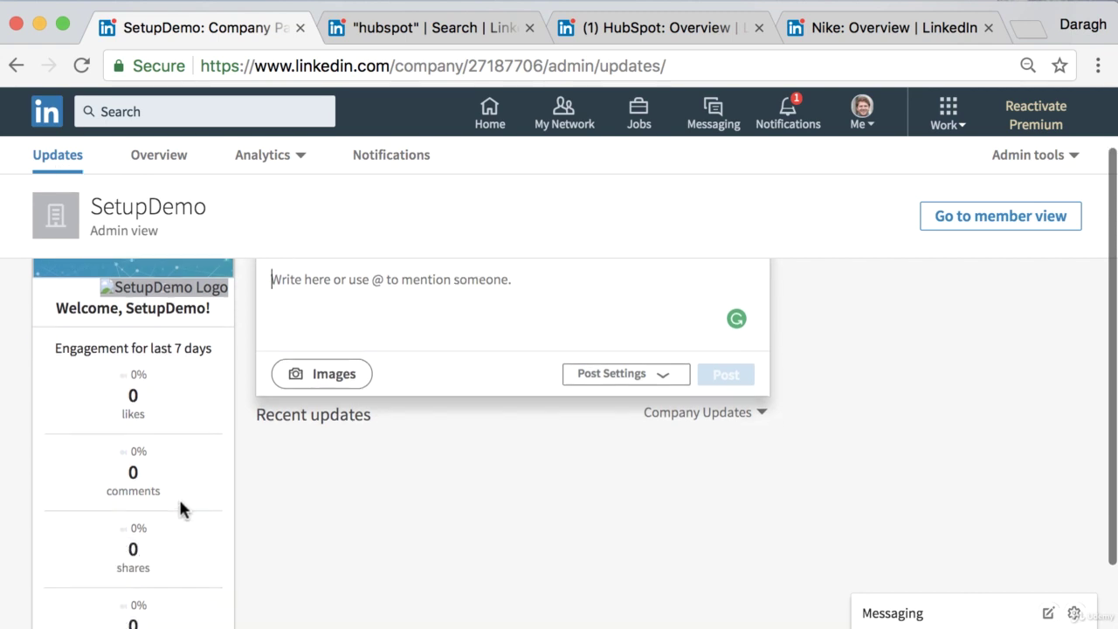
scroll(178, 497, "up", 3)
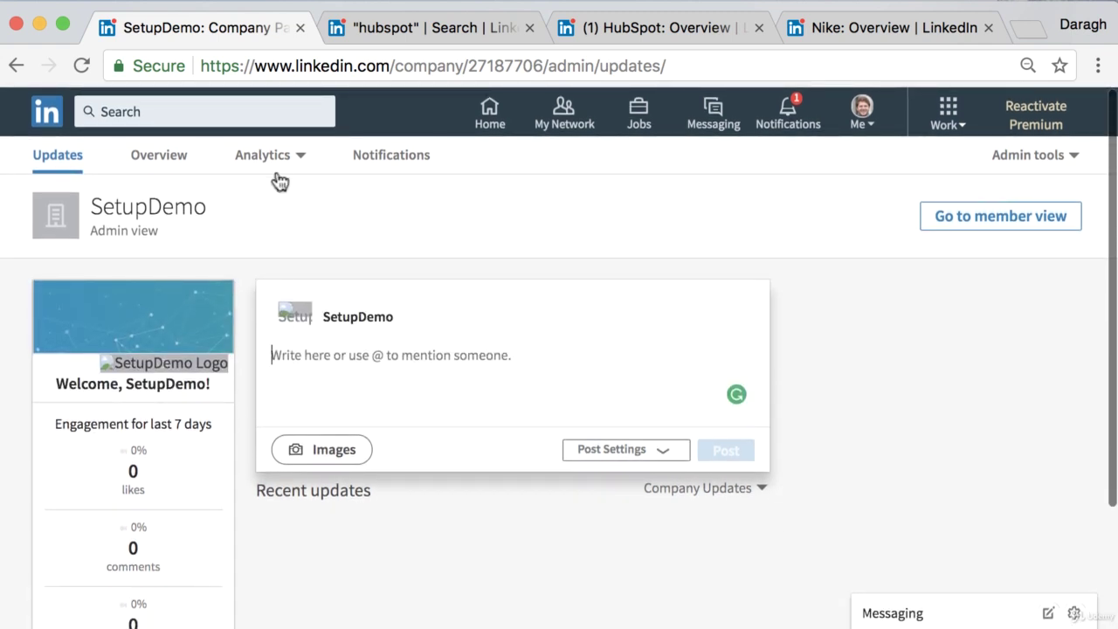
left_click(278, 162)
- View SetupDemo's Visitors analytics and check the All Pages filter, leaving it unchanged
left_click(270, 191)
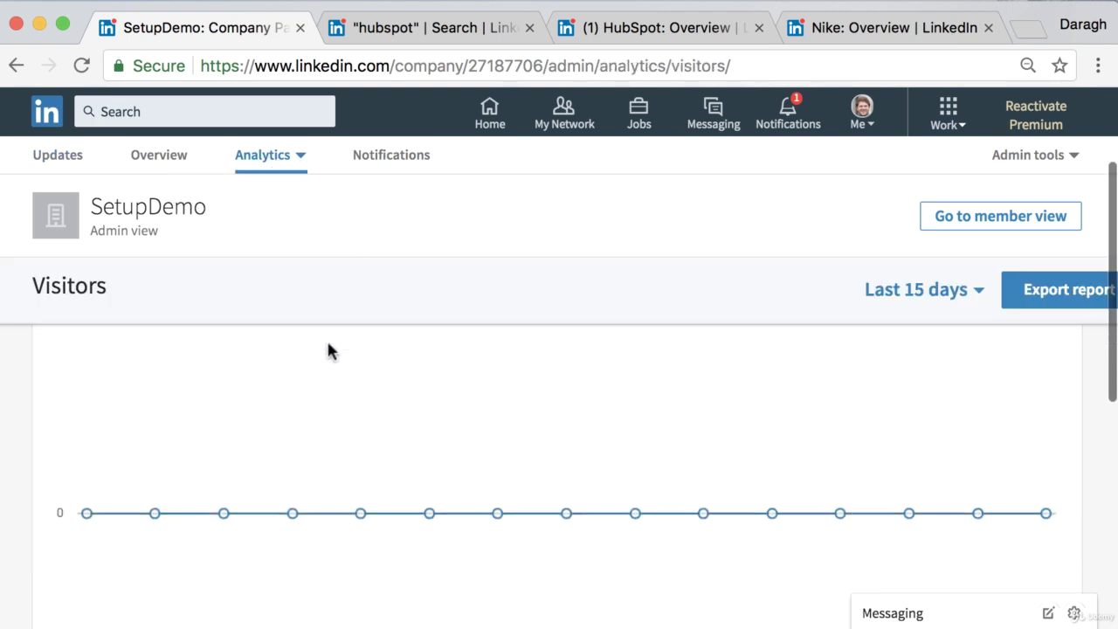
left_click(301, 382)
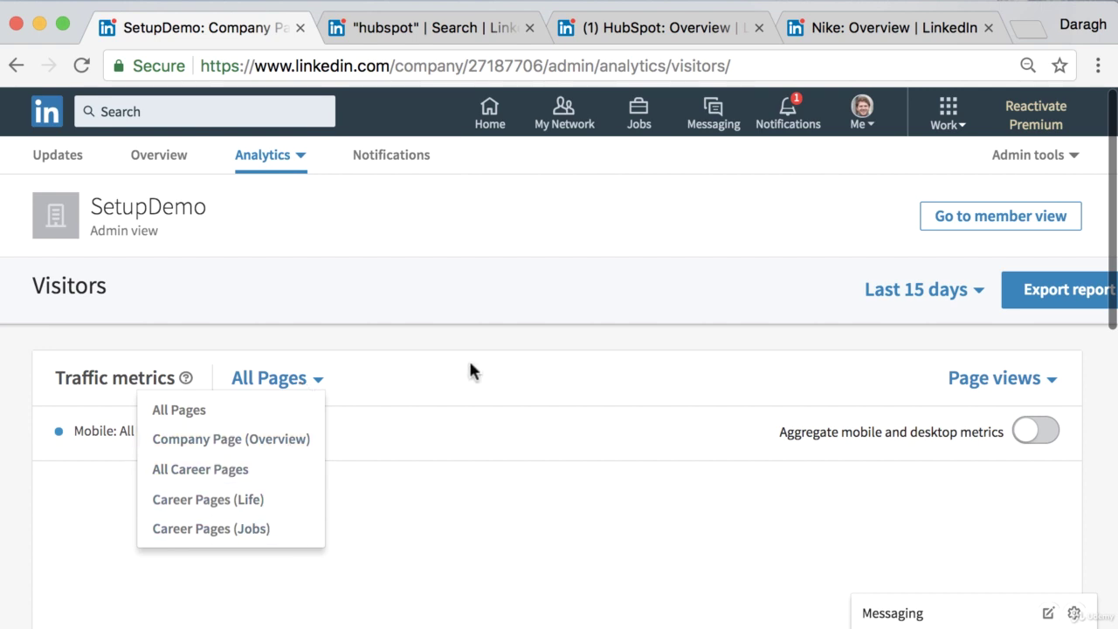
left_click(492, 319)
- Switch to the page's Notifications view and look through it
left_click(299, 157)
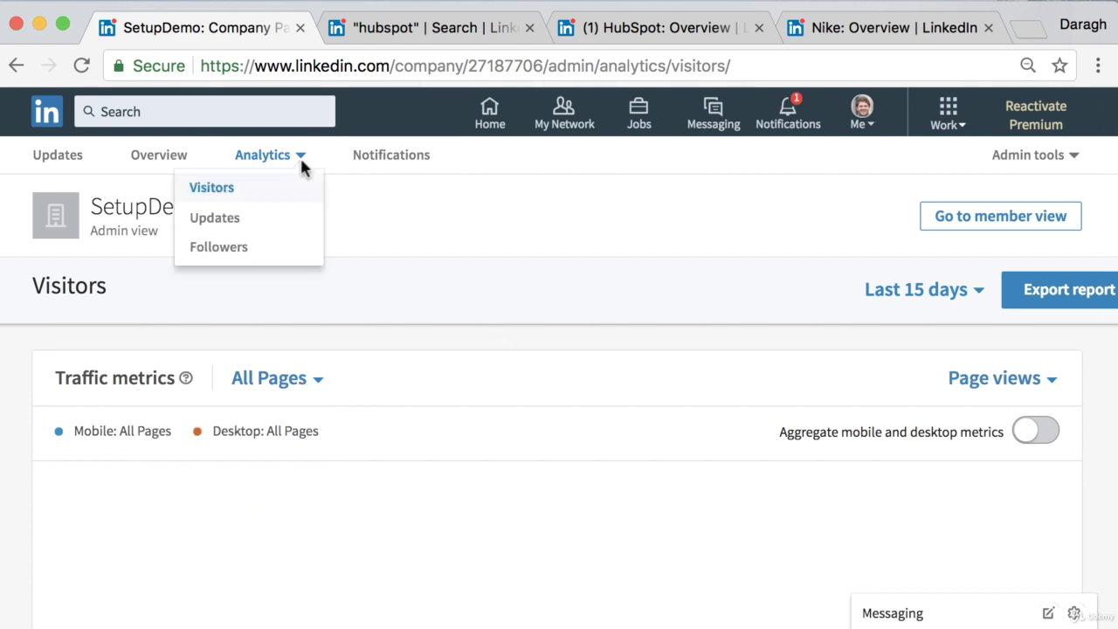
left_click(370, 164)
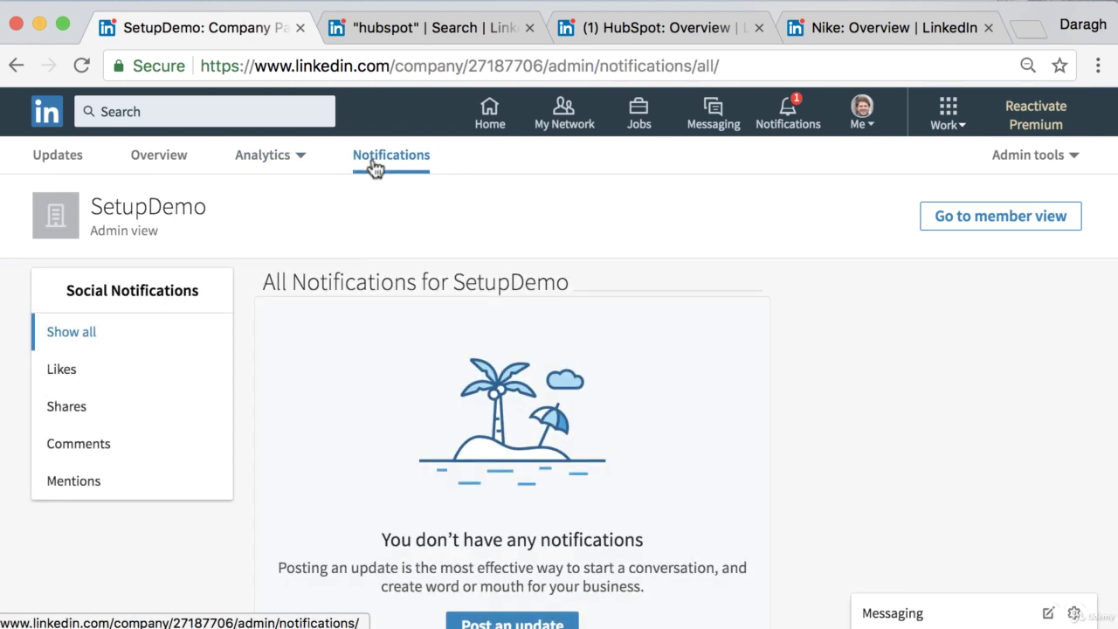
scroll(398, 351, "down", 1)
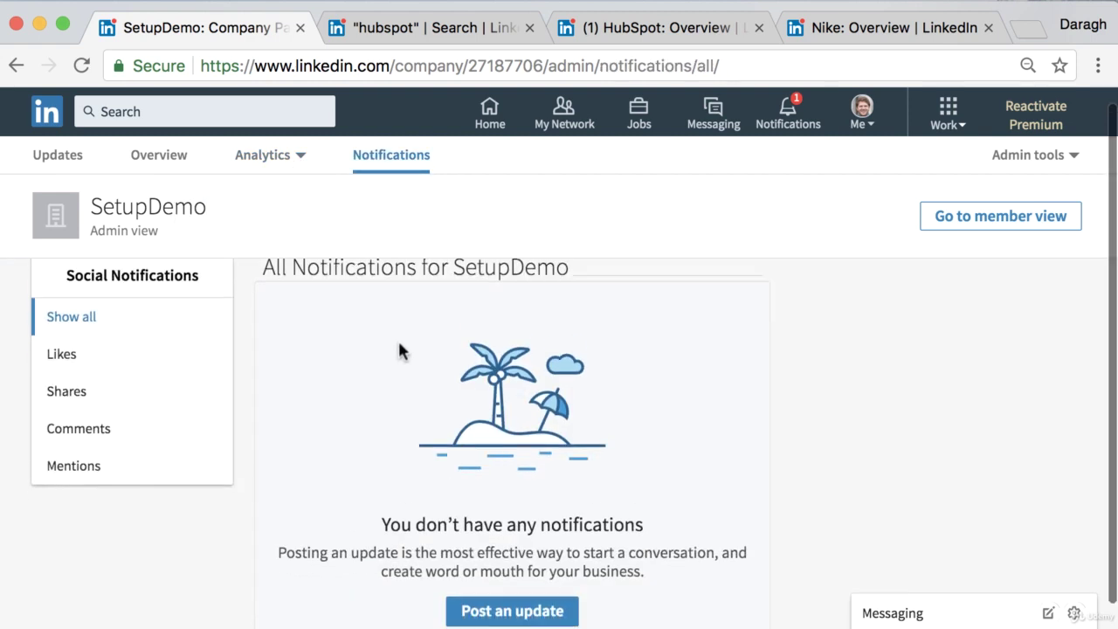
scroll(398, 352, "up", 1)
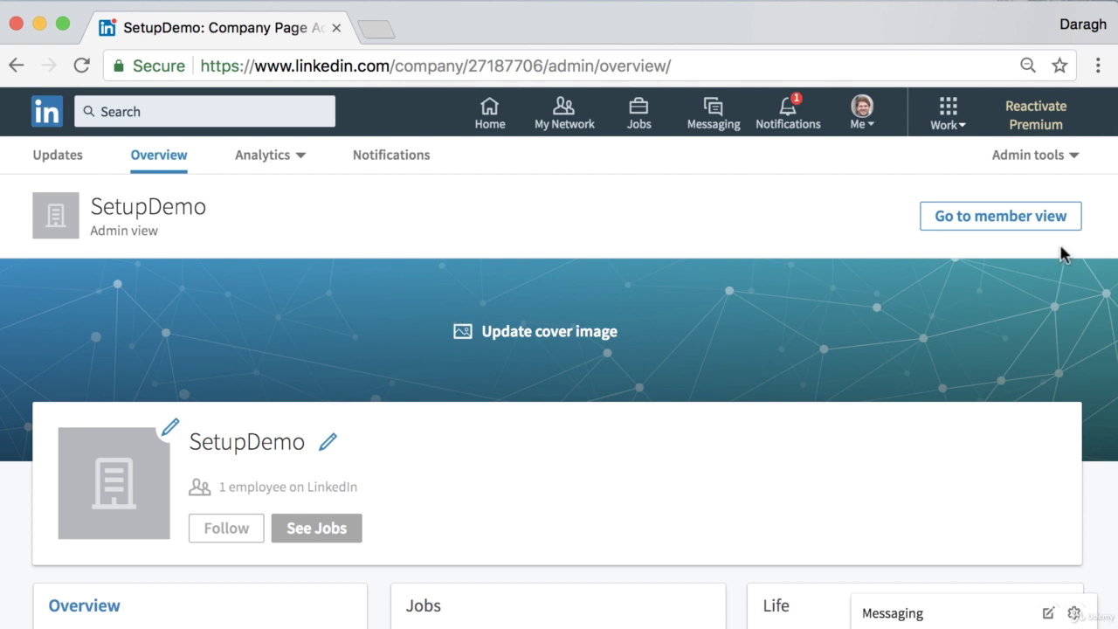
left_click(1071, 161)
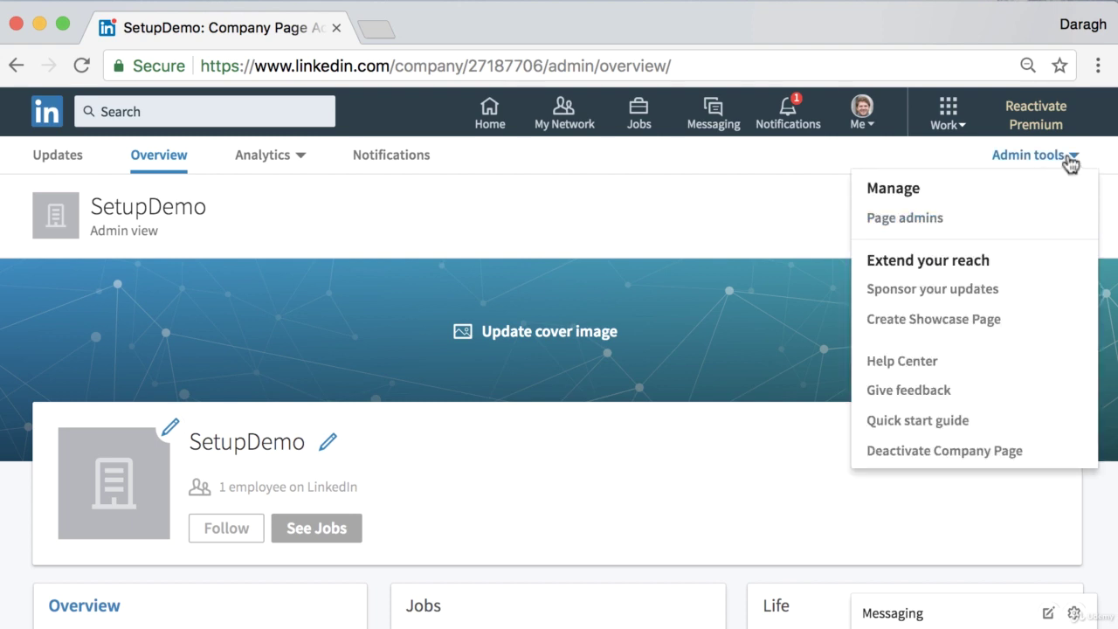
left_click(999, 220)
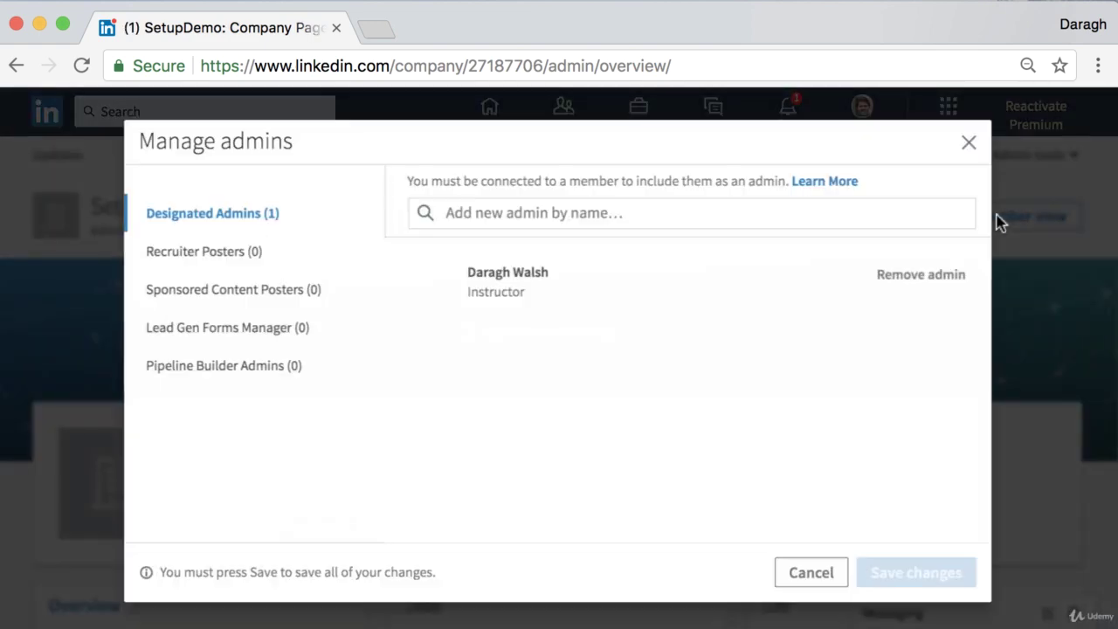
left_click(566, 217)
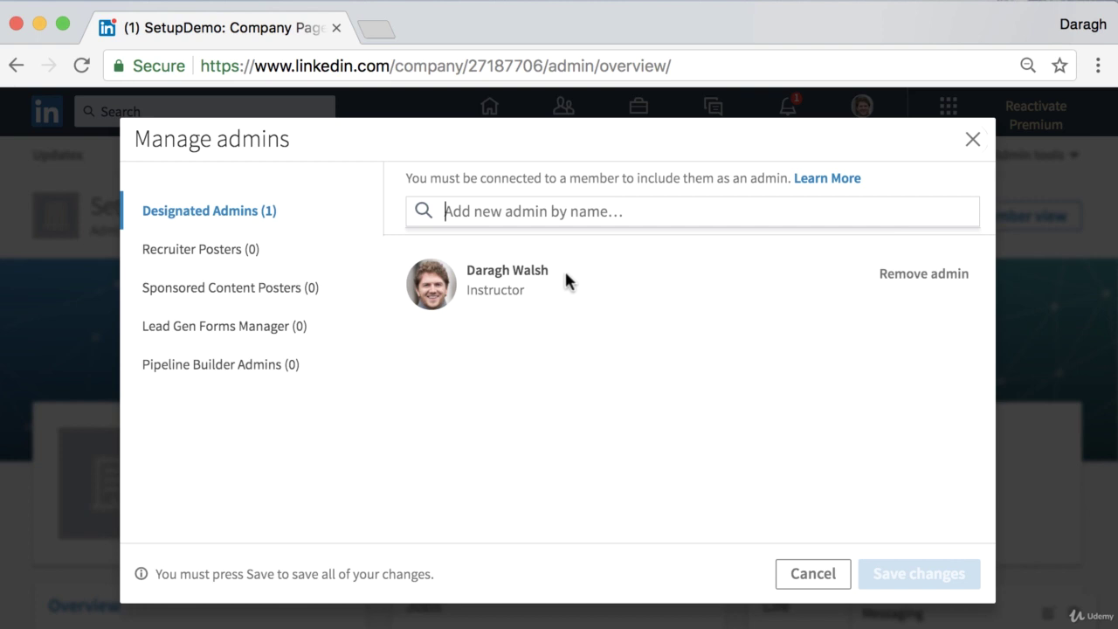
type("christiae")
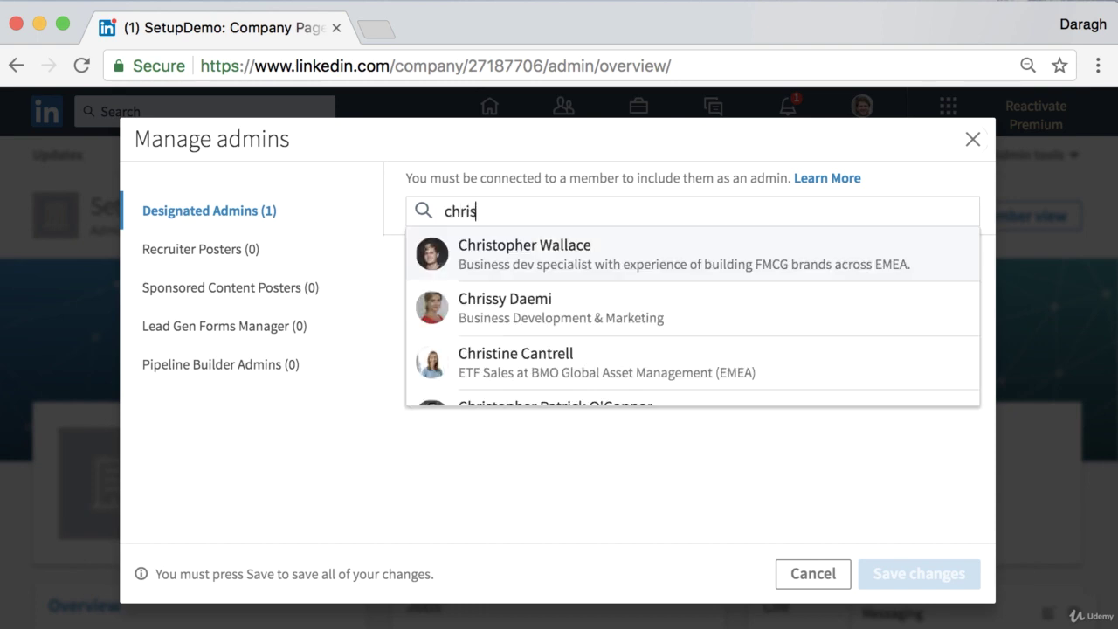
key("BackSpace")
key("BackSpace")
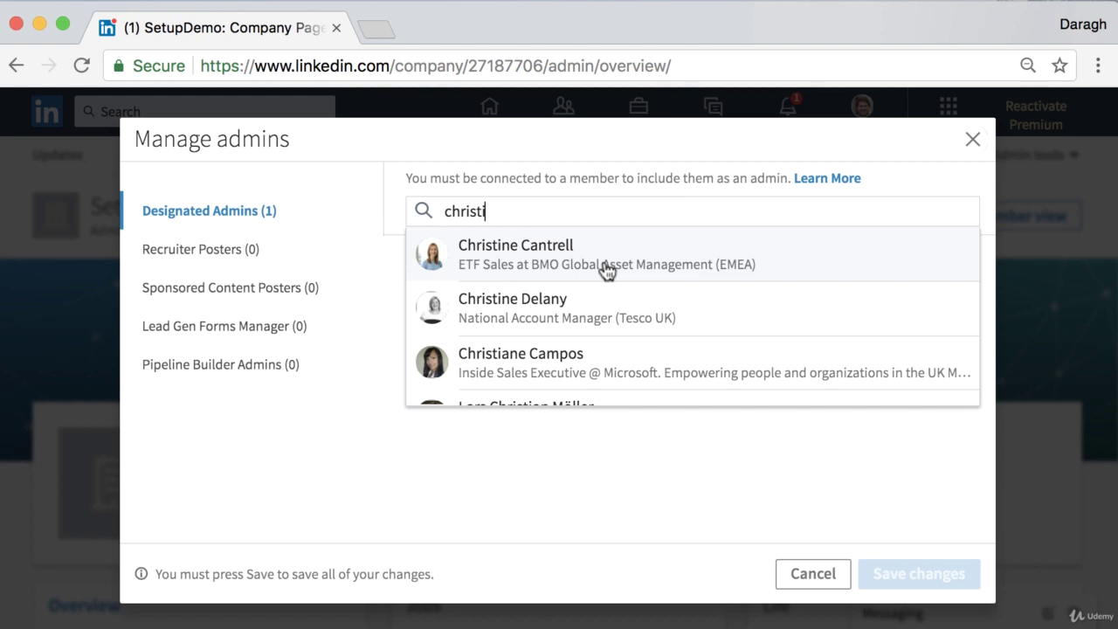
left_click(612, 278)
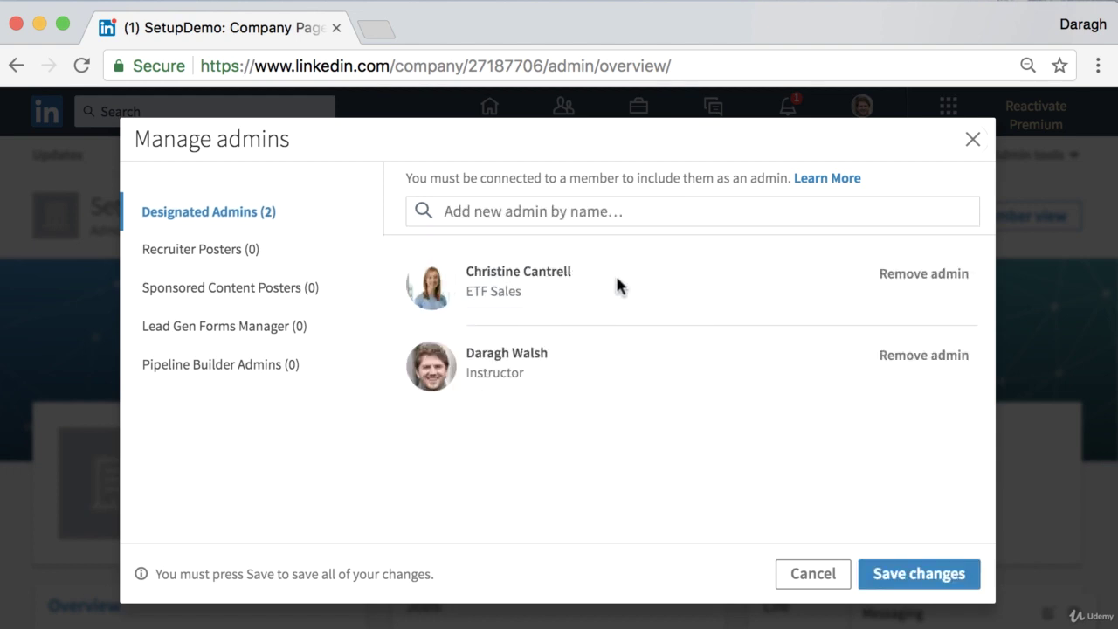
left_click(919, 278)
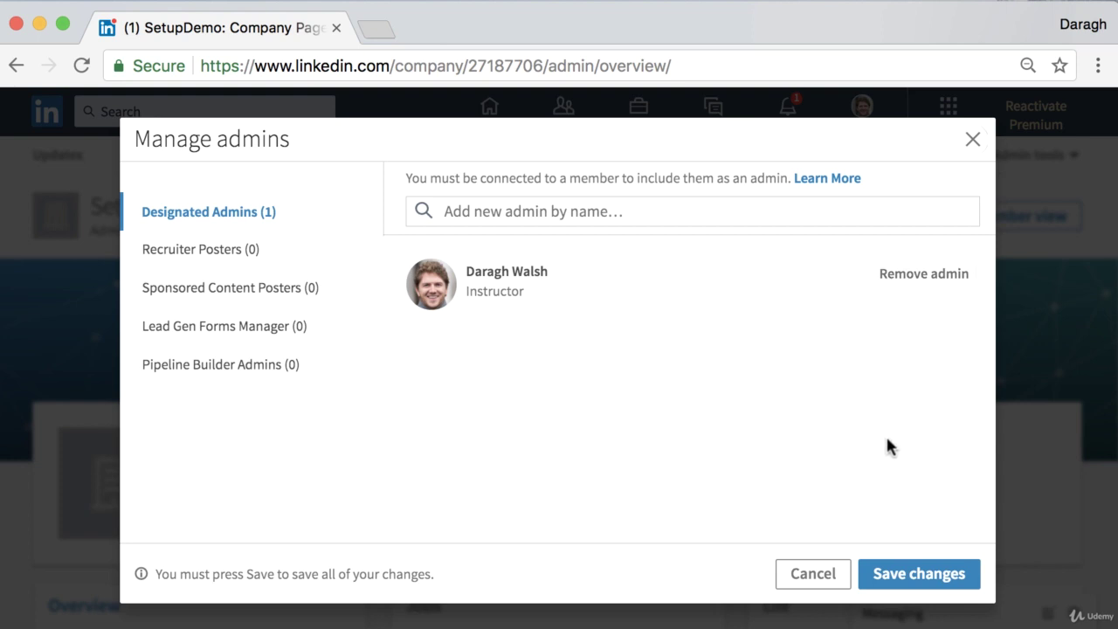
left_click(813, 574)
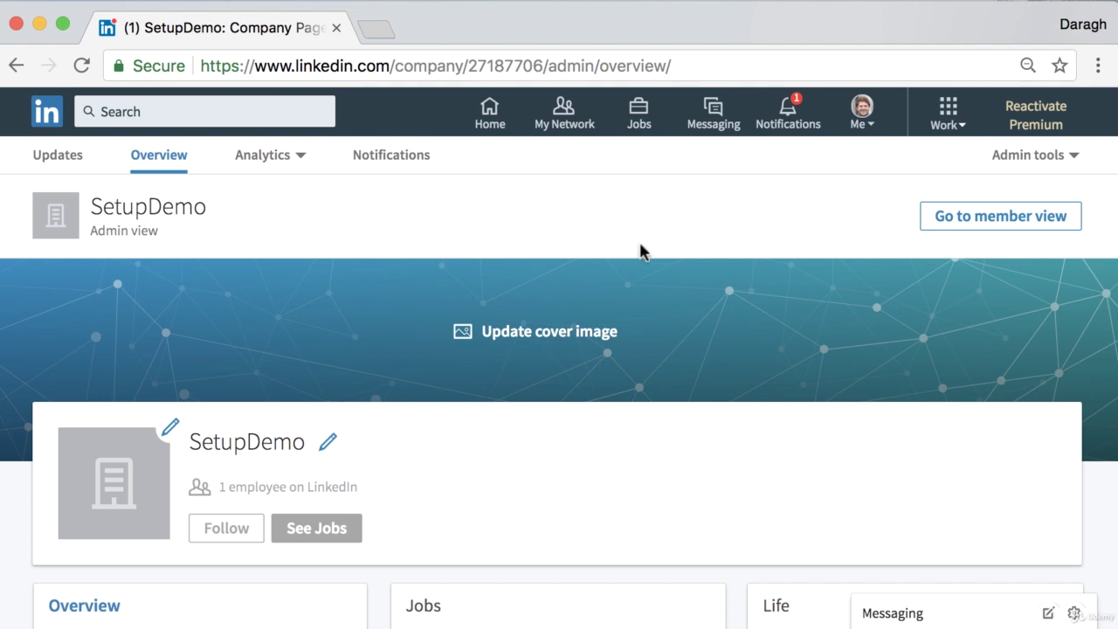
- Open the profile photo in a new tab, then close that stray tab
right_click(862, 112)
left_click(874, 129)
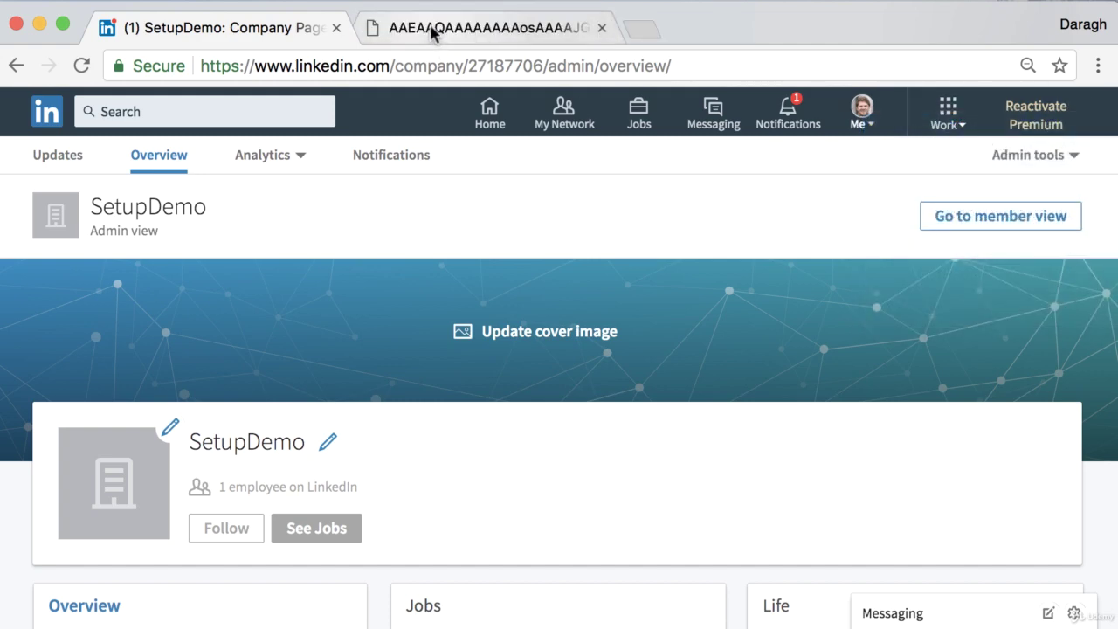
left_click(430, 29)
left_click(602, 29)
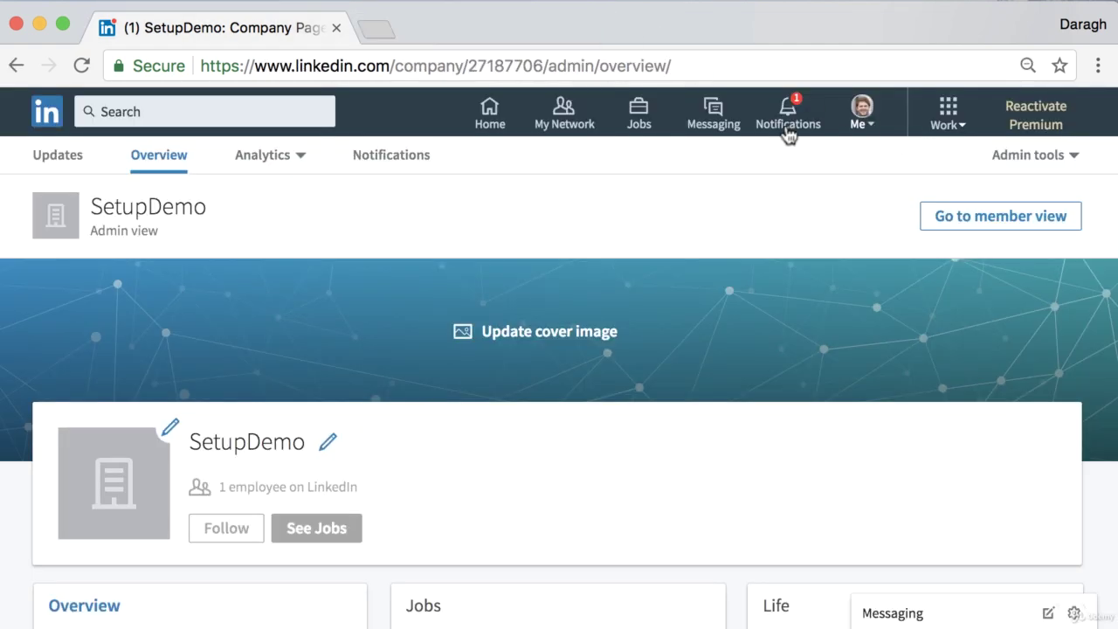
- Go to your own profile via the account menu and scroll to Experience
left_click(863, 126)
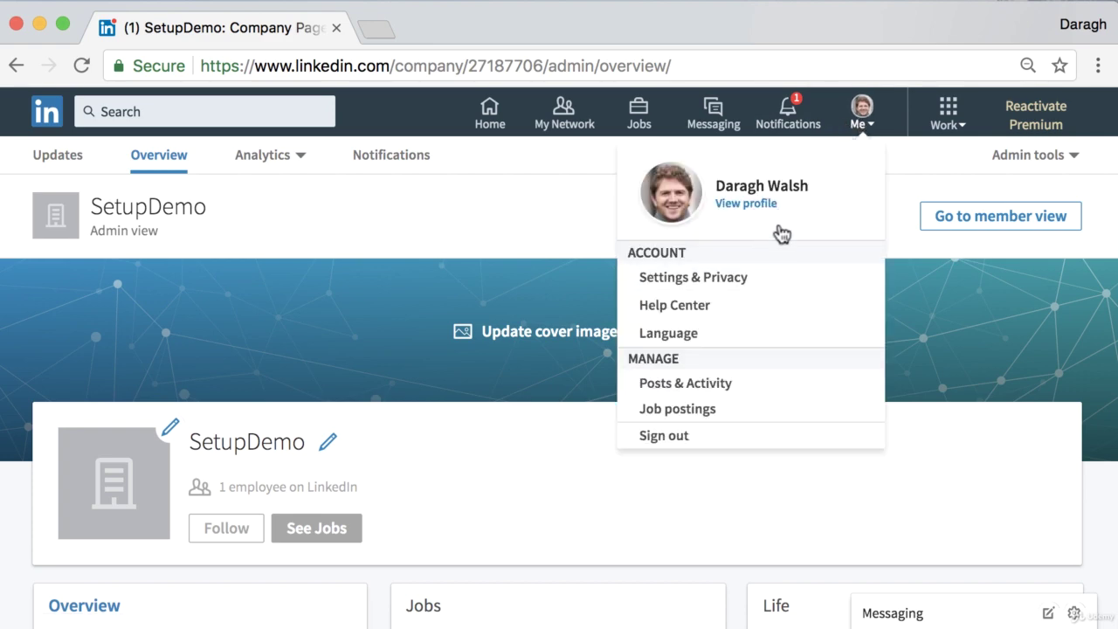
left_click(764, 204)
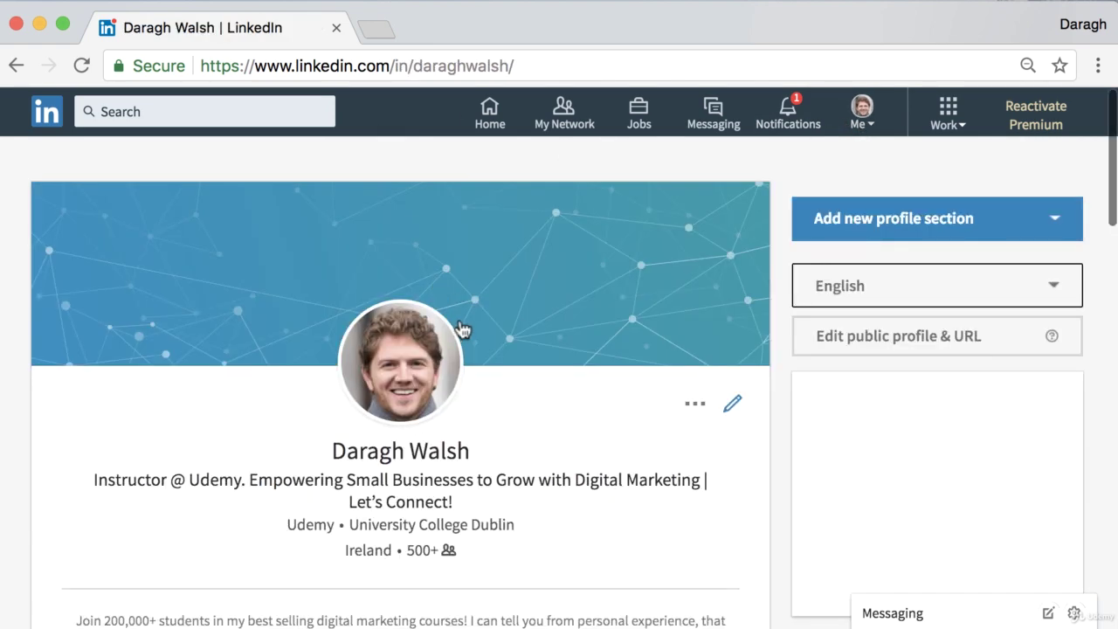
scroll(457, 324, "down", 5)
scroll(463, 327, "down", 4)
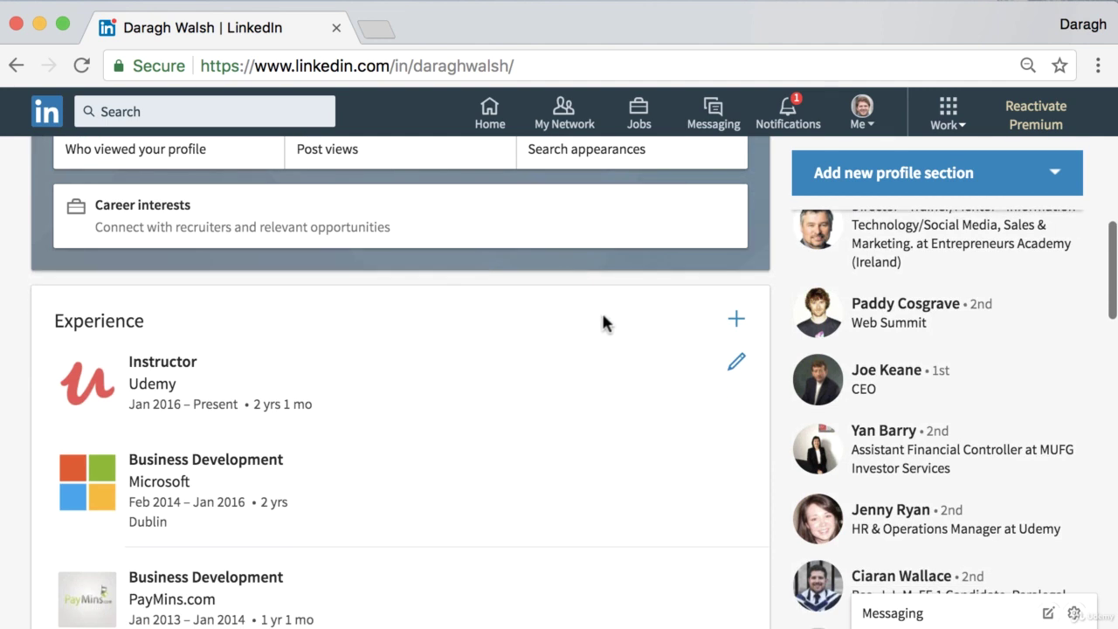
- Start a new experience entry and set its company to SetupDemo by typing 'Setup DEMO'
left_click(736, 321)
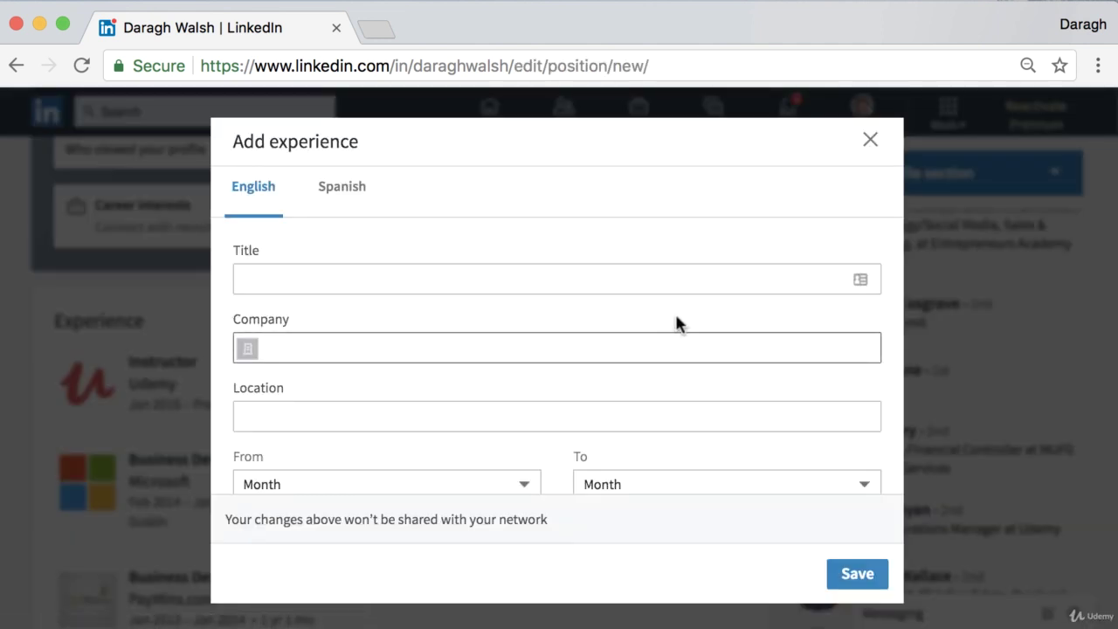
left_click(388, 283)
left_click(346, 344)
type("Setip")
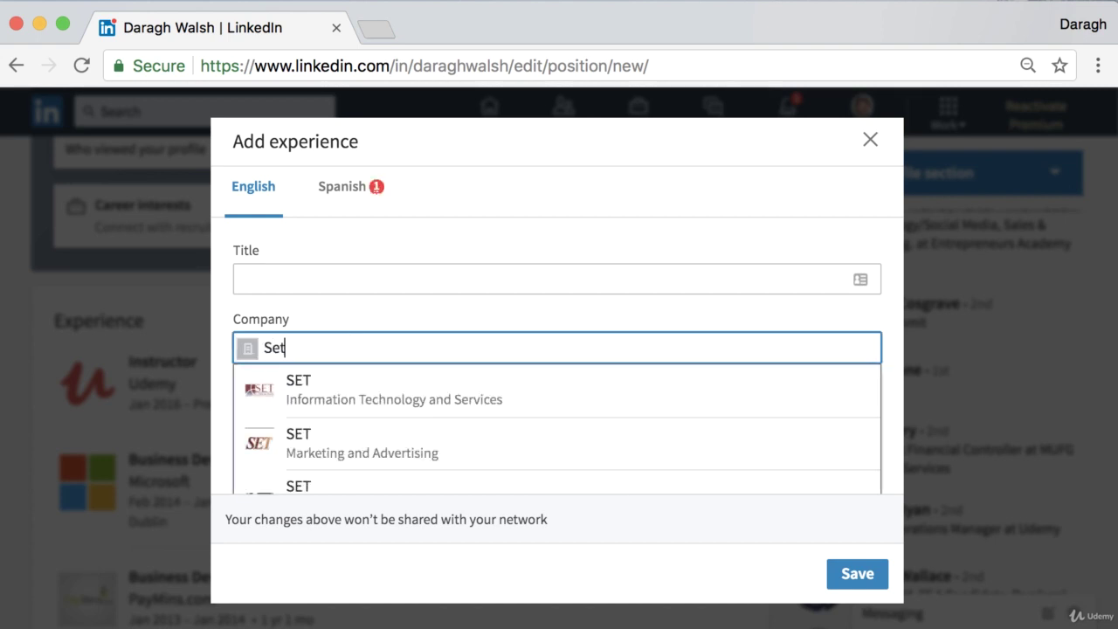
key("BackSpace")
key("BackSpace")
type("up DEMO")
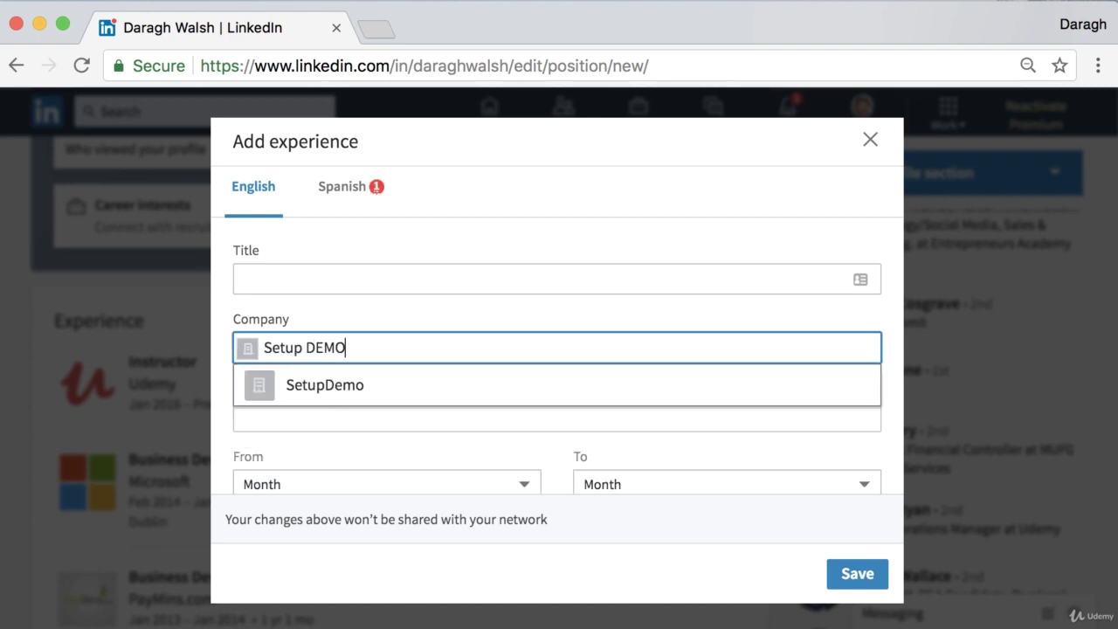
left_click(374, 381)
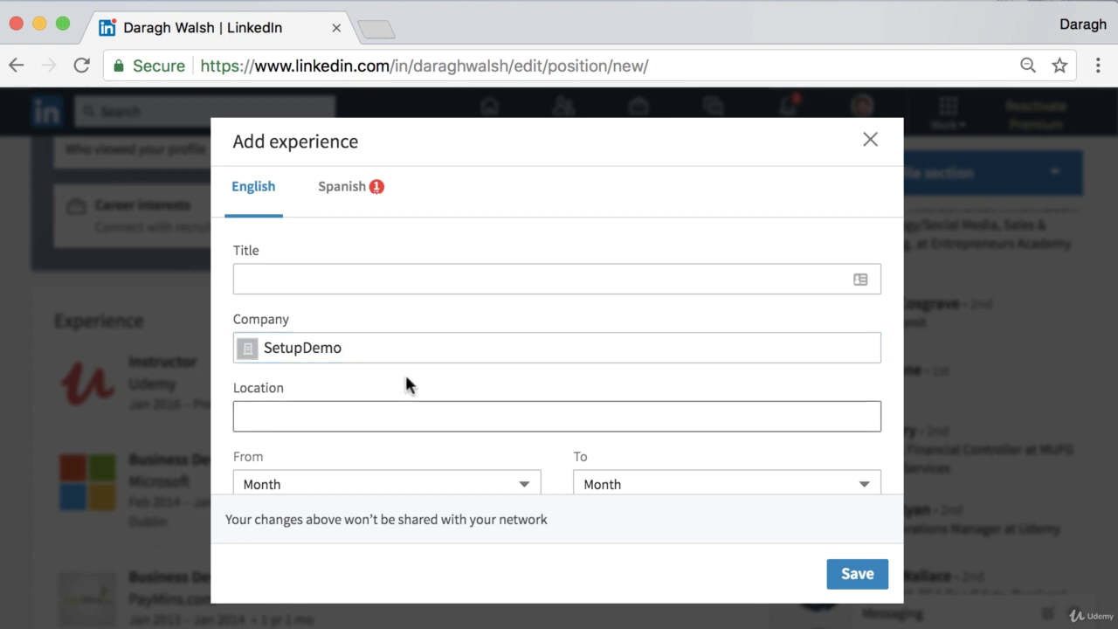
left_click(374, 354)
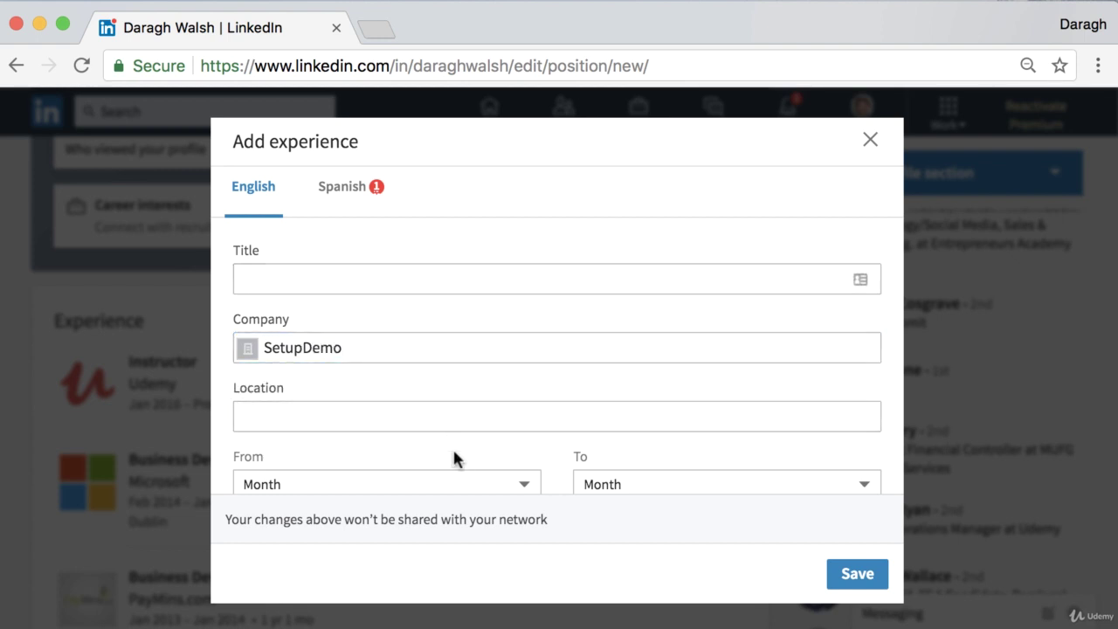
scroll(454, 454, "down", 4)
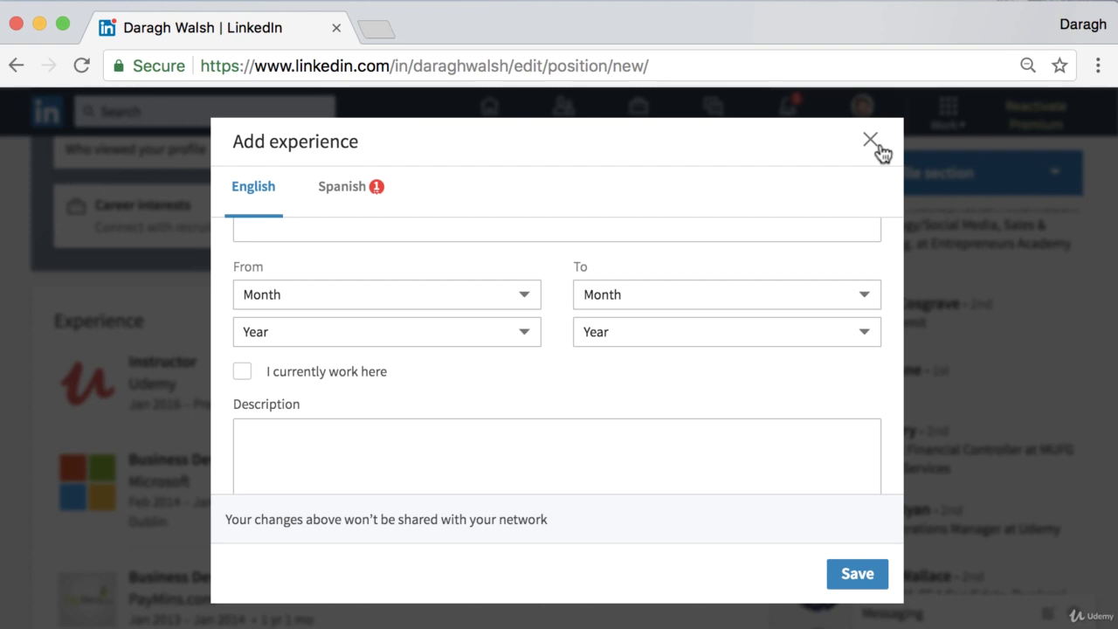
- Close the experience form and discard the unsaved entry
left_click(878, 147)
left_click(635, 389)
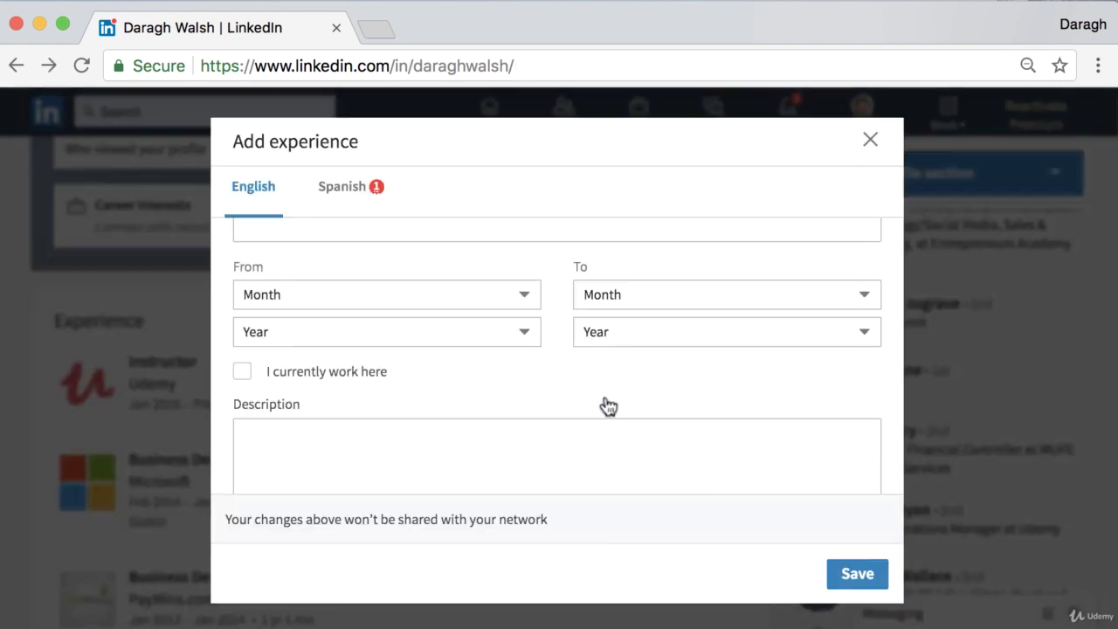
scroll(523, 354, "up", 10)
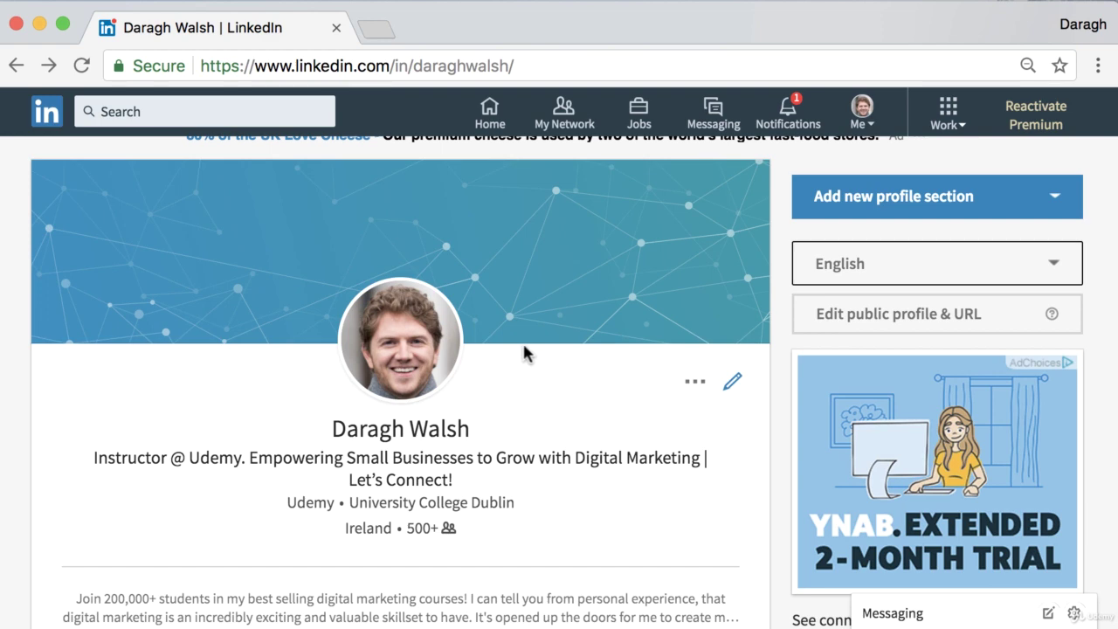
- Choose Create a Company Page from the Work products panel in the top bar
scroll(949, 157, "up", 1)
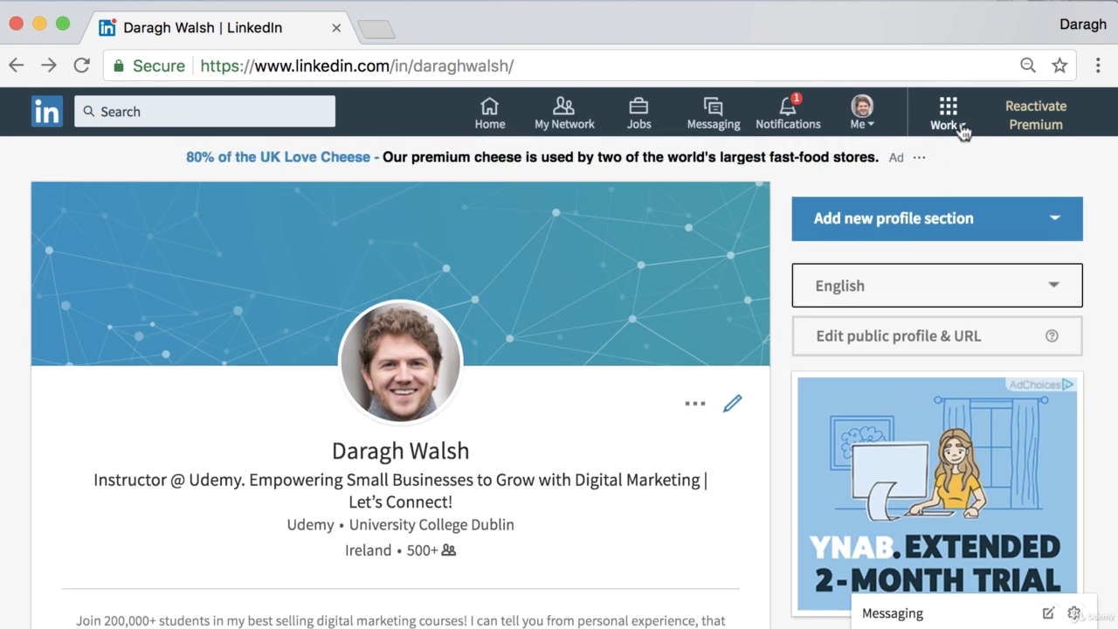
left_click(948, 112)
scroll(952, 406, "down", 3)
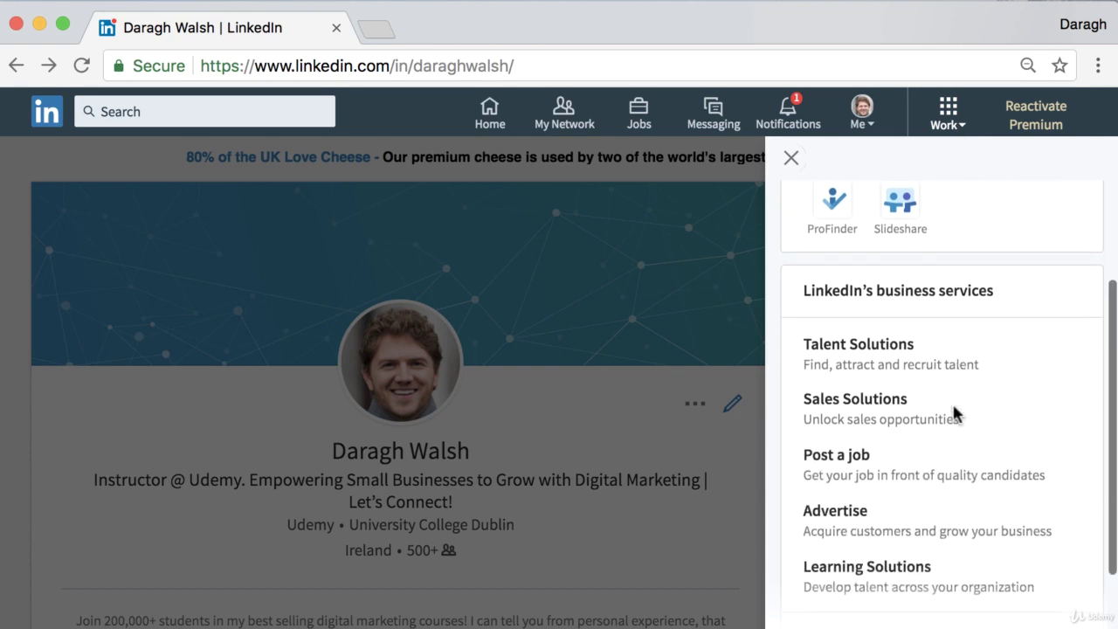
scroll(952, 472, "down", 2)
left_click(908, 575)
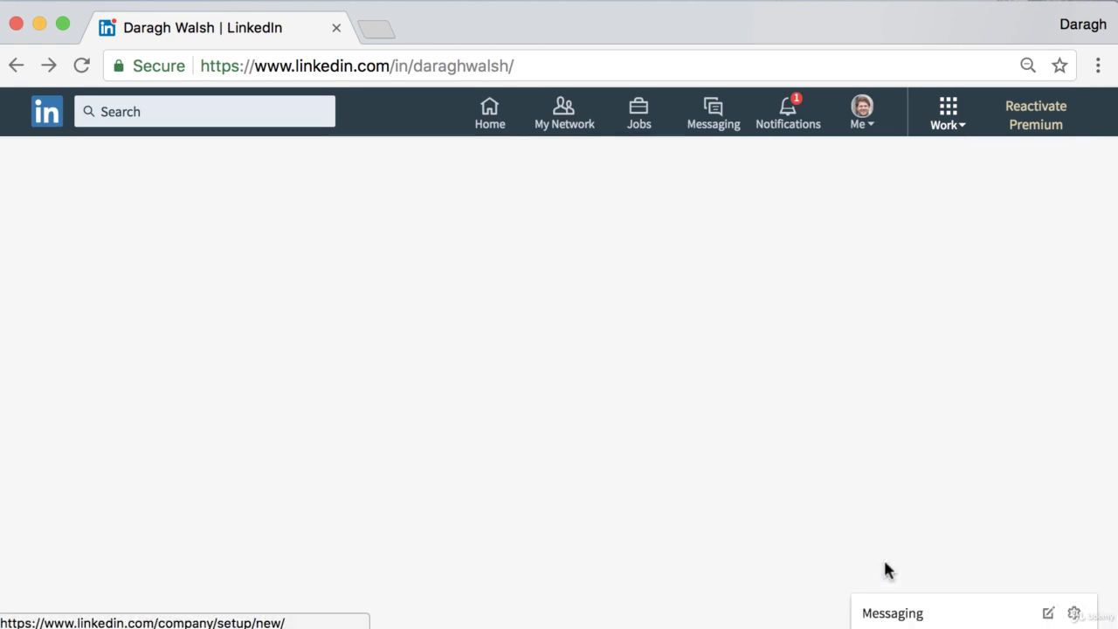